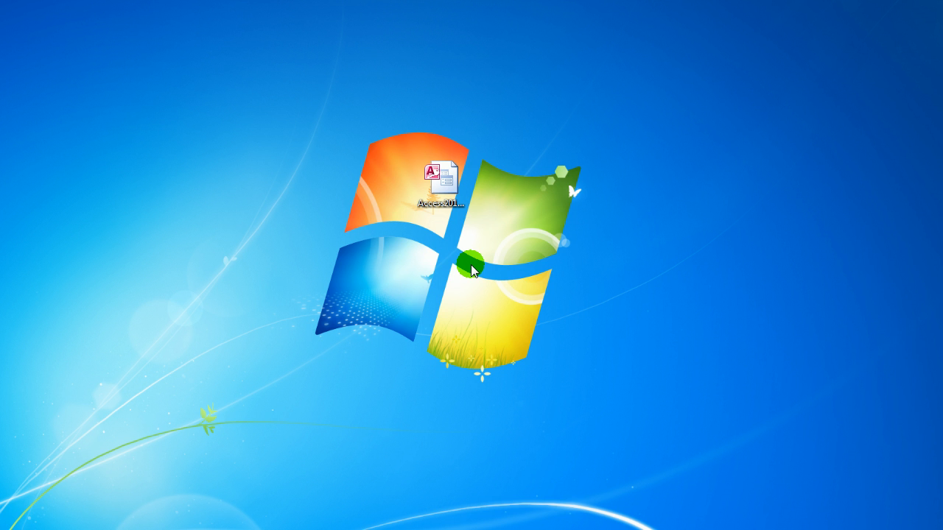
Open the Access2013_DB_55 database file from the desktop with Access (desktop).
left_click(445, 174)
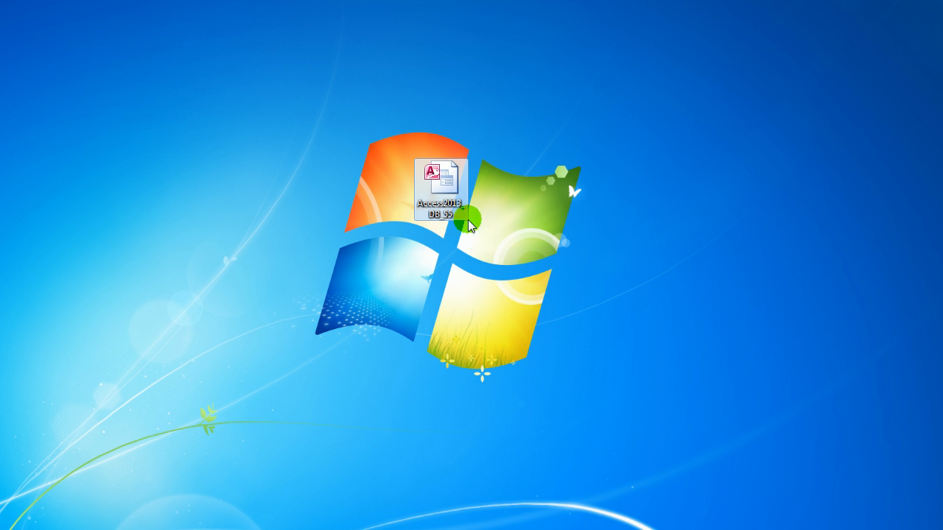
right_click(447, 188)
mouse_move(564, 262)
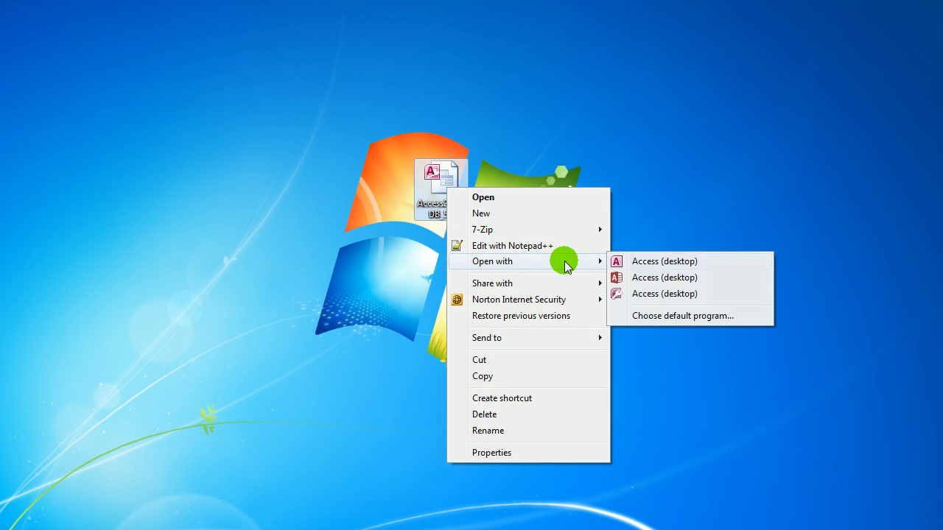
left_click(679, 276)
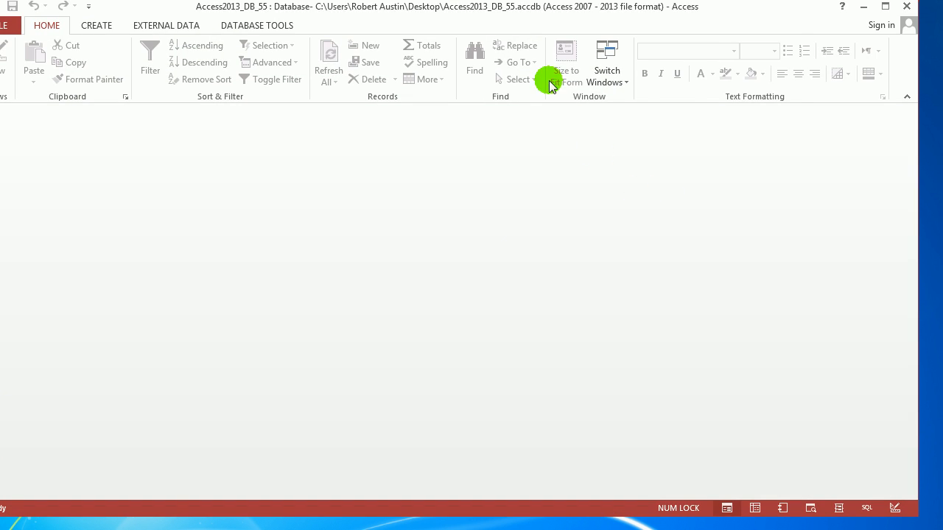
Log in by choosing a user from the Log In list, entering the password and submitting.
left_click(546, 163)
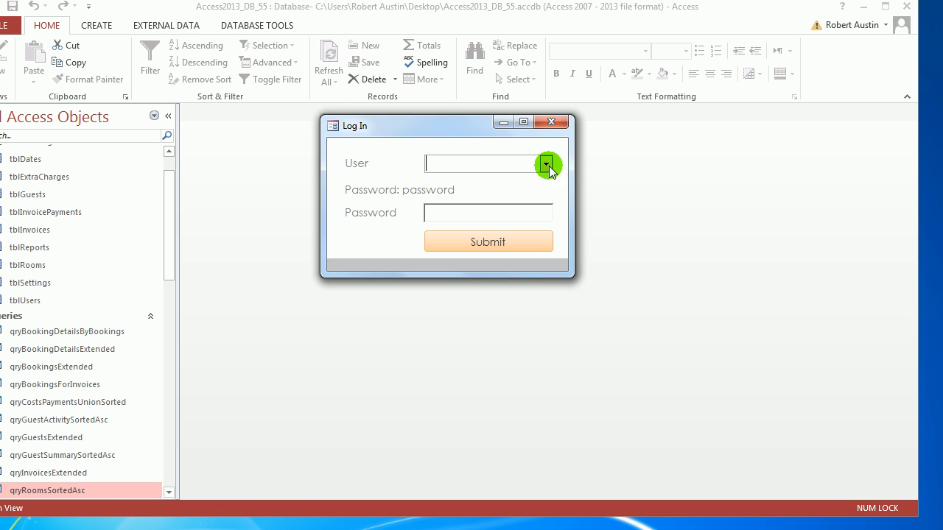
left_click(515, 182)
left_click(516, 218)
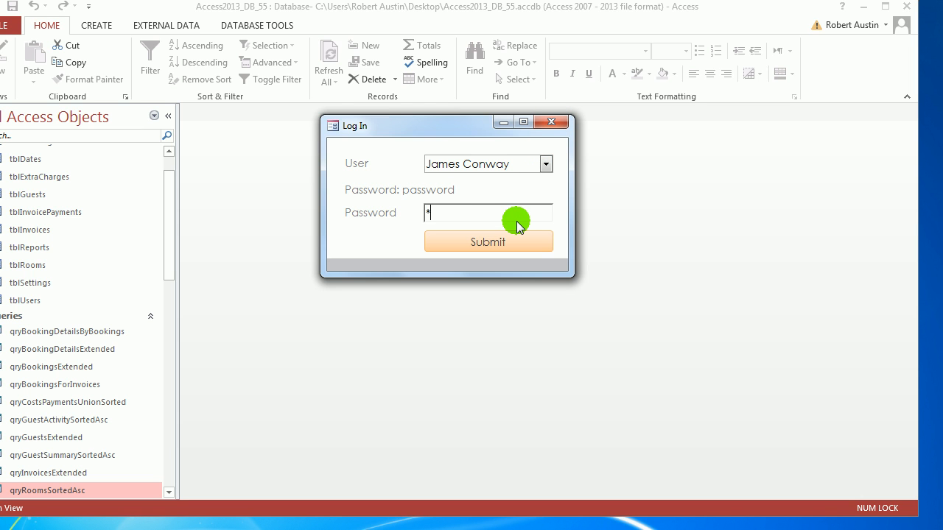
type("password")
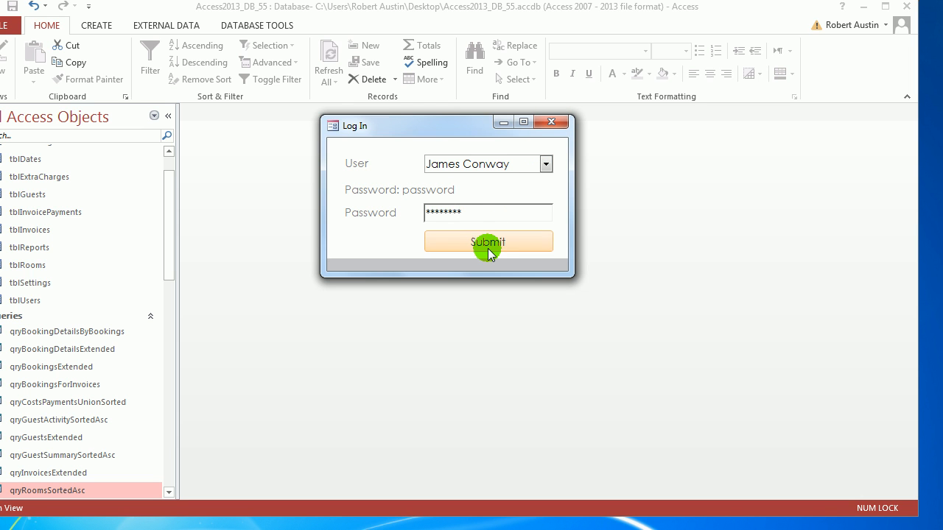
left_click(486, 247)
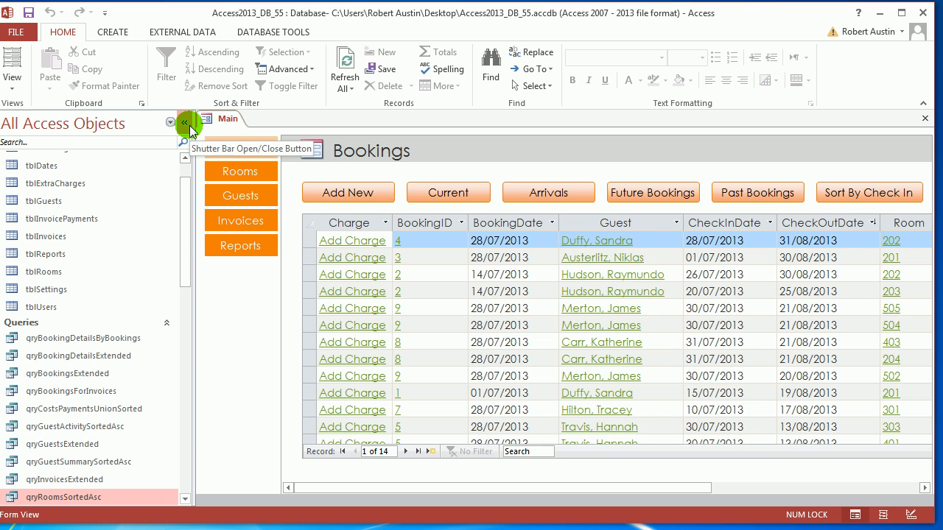
Collapse the navigation pane and open booking 9's details, which list rooms 502, 504 and 505.
left_click(189, 125)
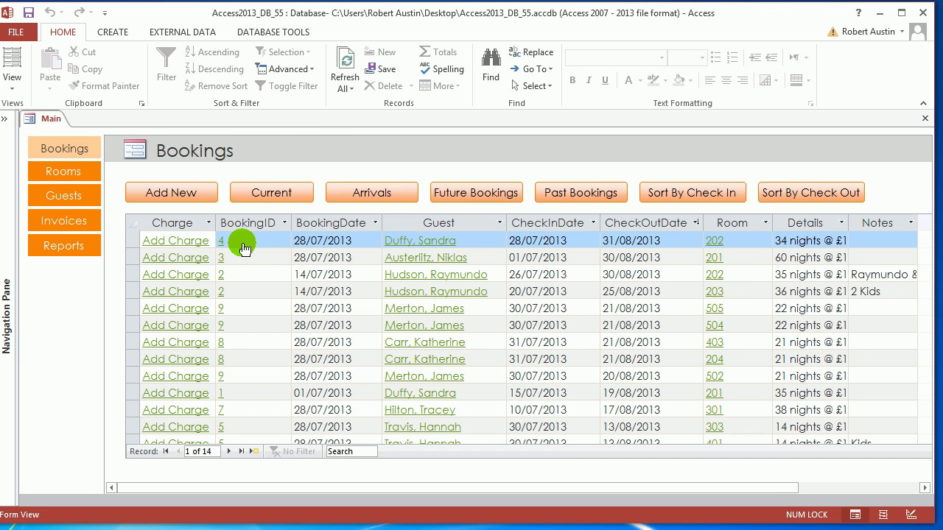
left_click_drag(321, 12, 327, 12)
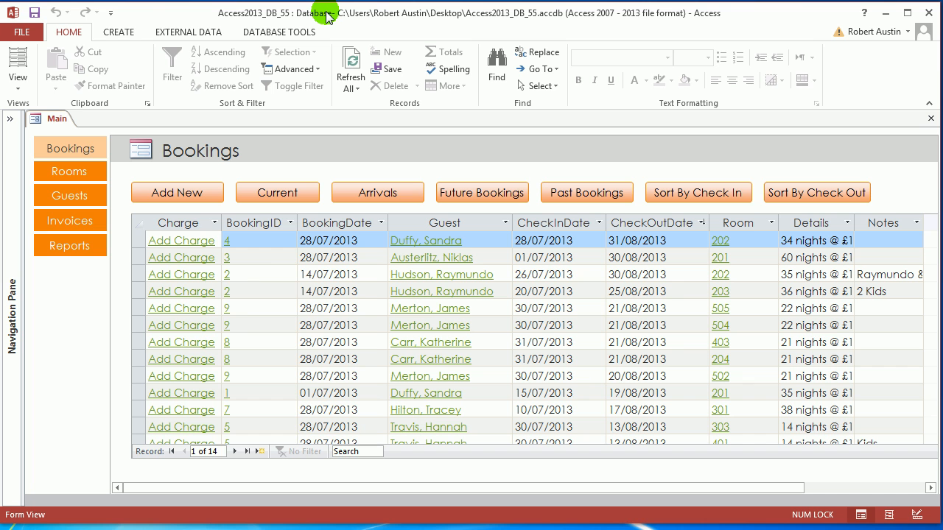
left_click(228, 309)
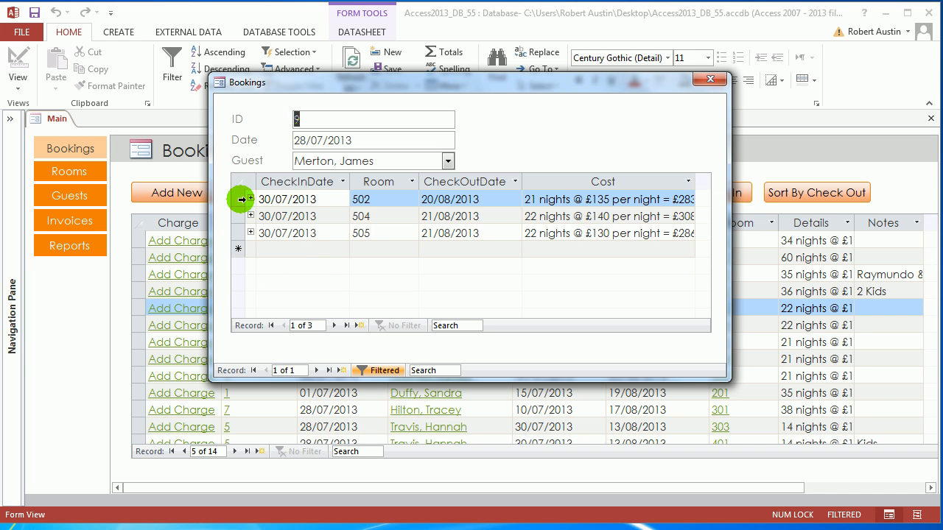
Drag booking 9's Room column ahead of CheckInDate, then close the details pop-up.
left_click_drag(241, 198, 237, 232)
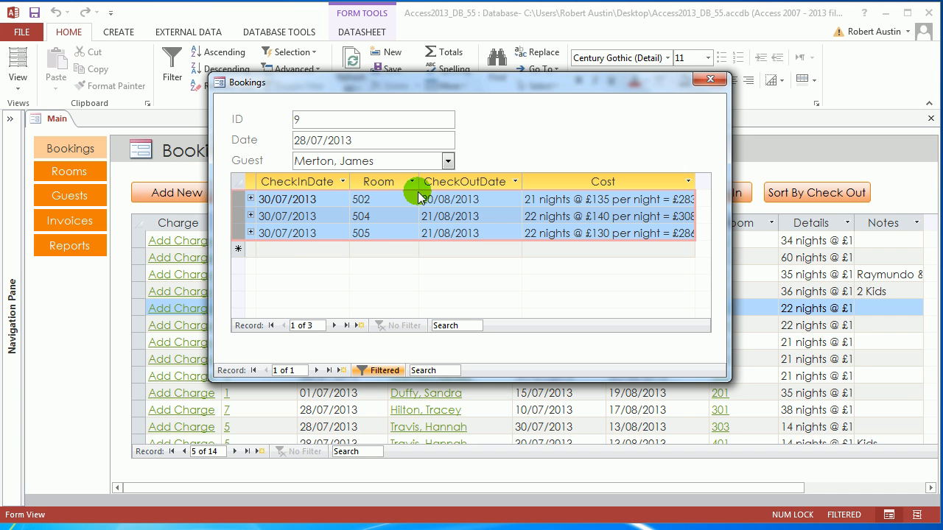
left_click(381, 182)
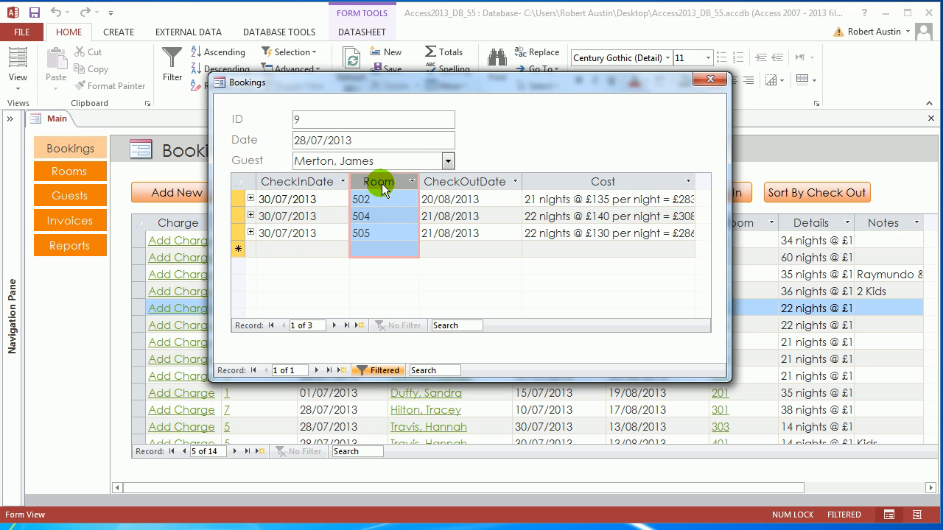
left_click_drag(321, 193, 305, 199)
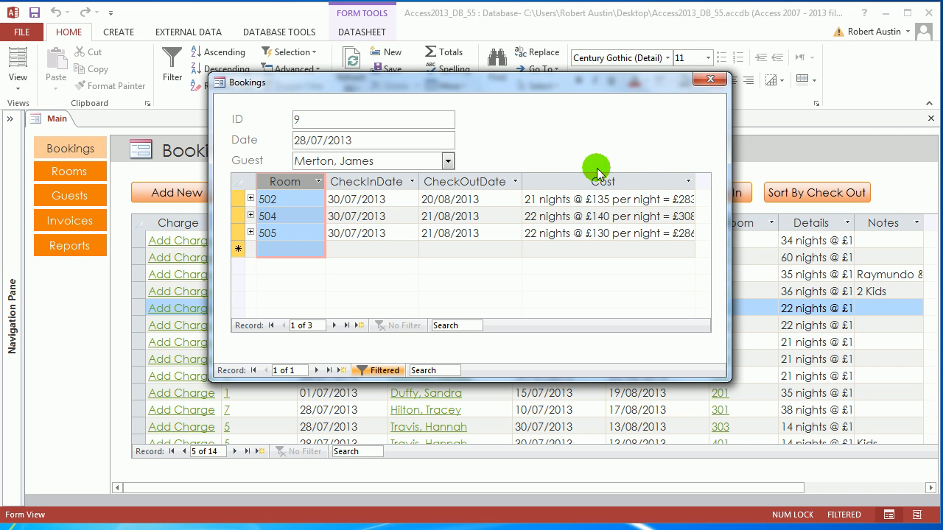
left_click(709, 80)
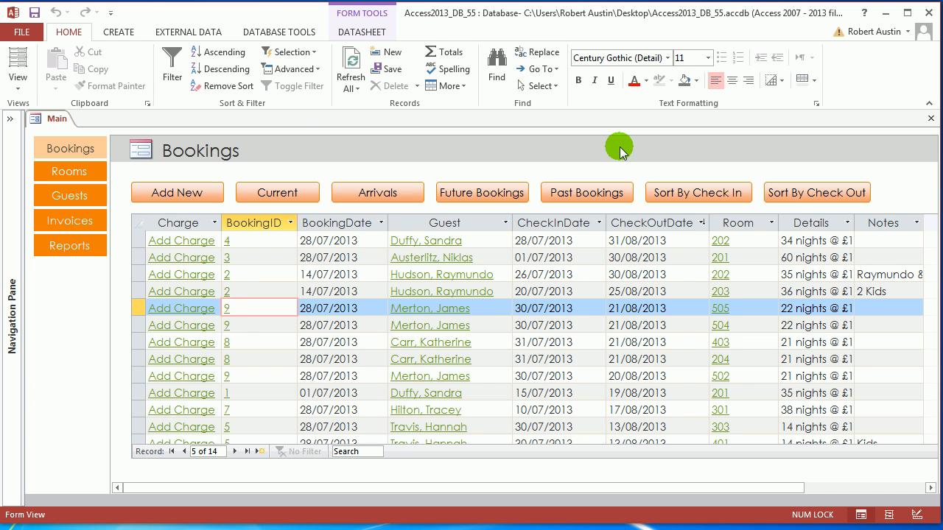
Close the Main form and expand the navigation pane, scrolling down to the Queries.
left_click(53, 120)
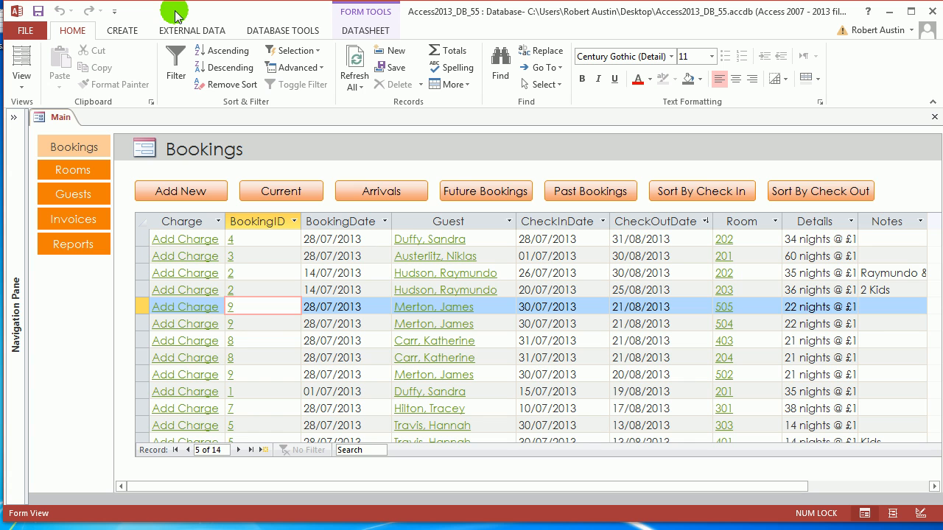
right_click(62, 120)
left_click(78, 142)
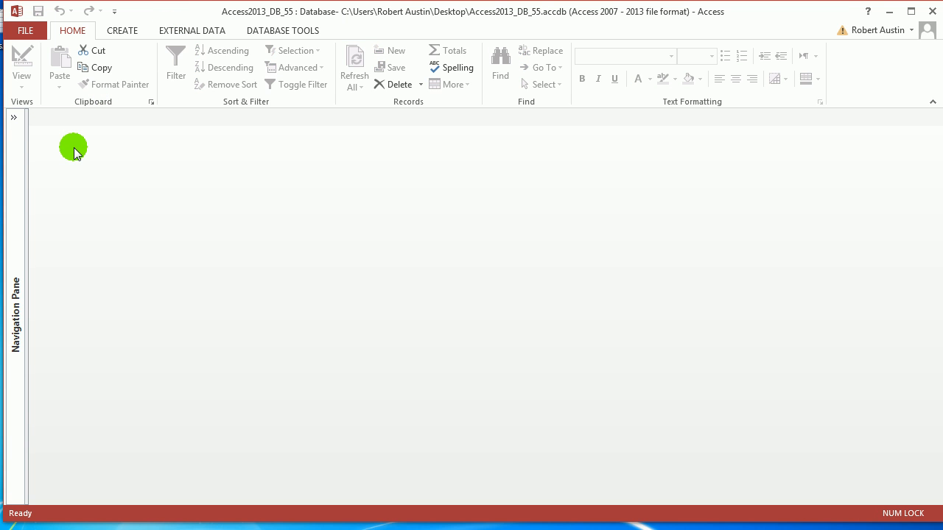
left_click(14, 118)
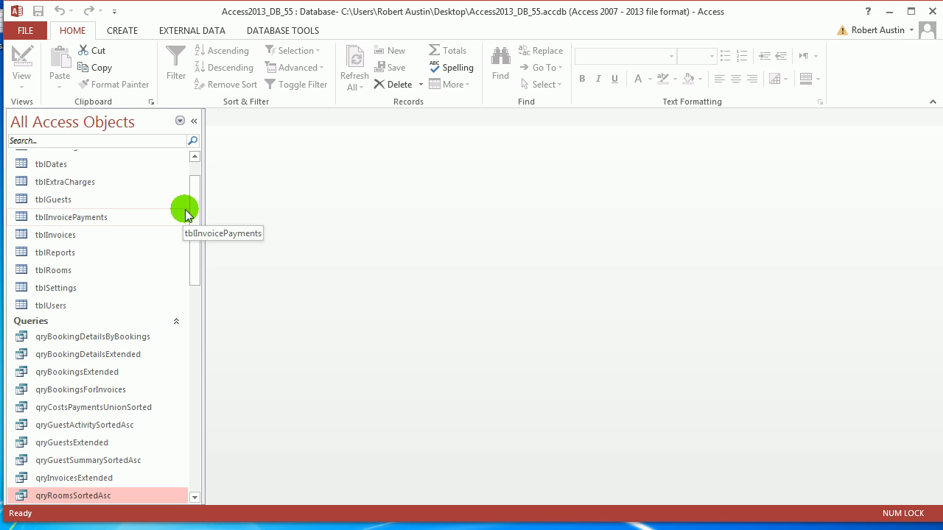
scroll(197, 232, "down", 1)
scroll(198, 235, "down", 2)
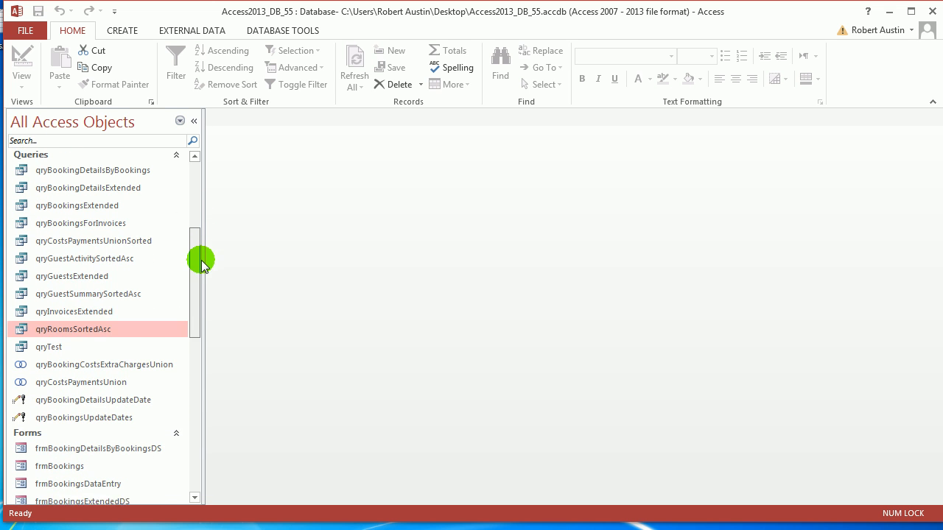
double_click(76, 327)
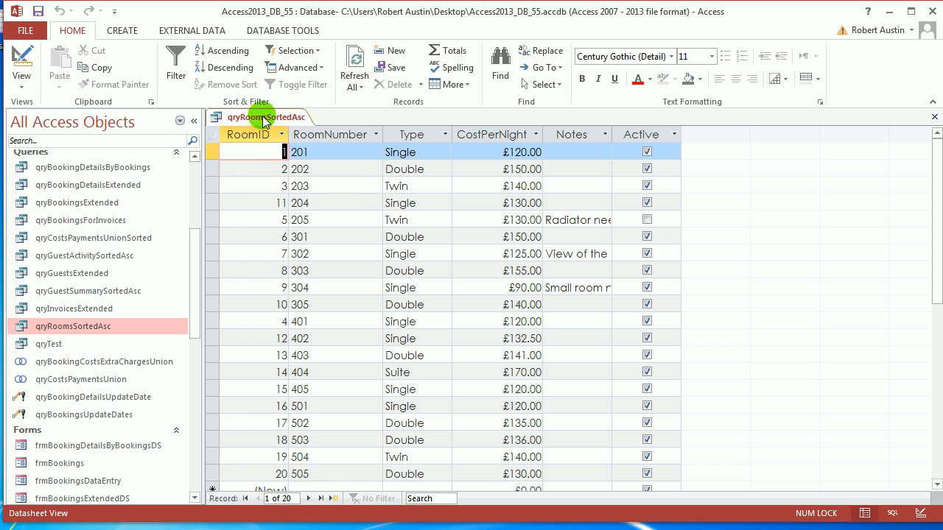
right_click(261, 119)
left_click(298, 179)
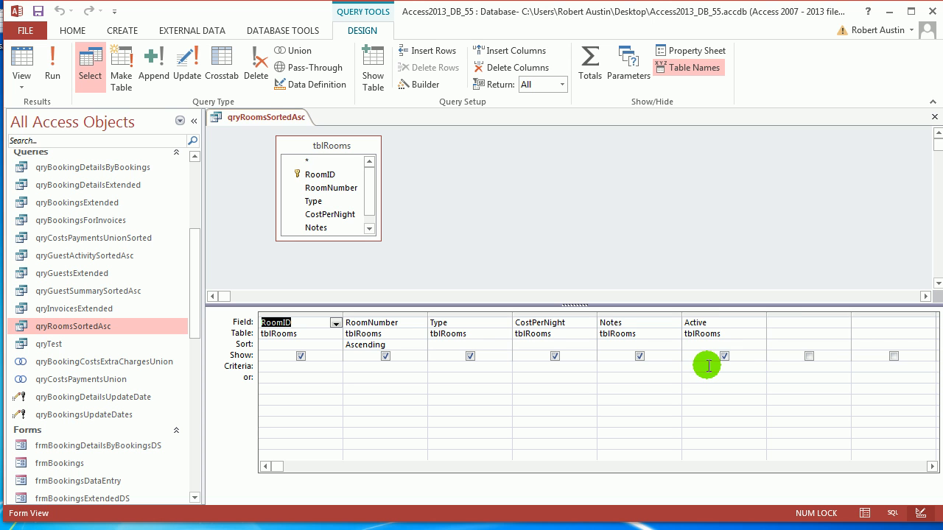
right_click(259, 118)
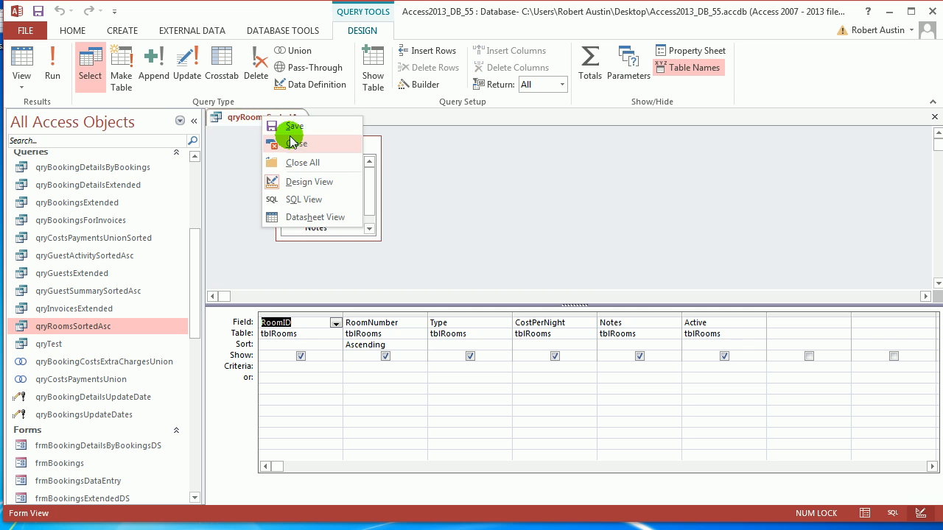
left_click(269, 141)
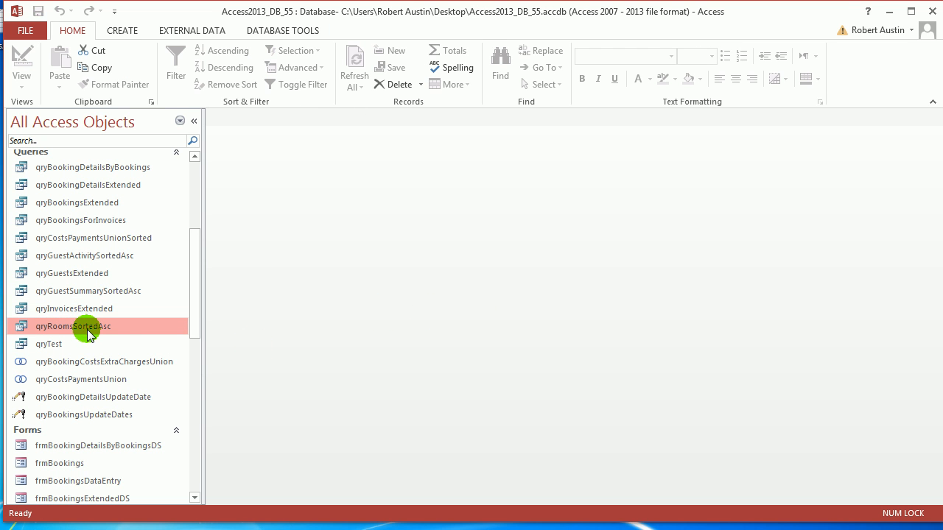
double_click(87, 329)
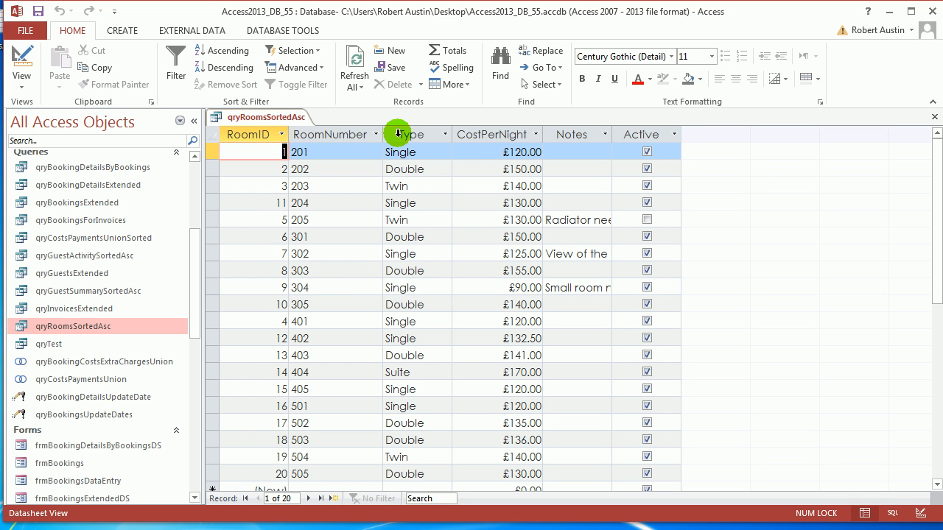
right_click(254, 117)
left_click(282, 157)
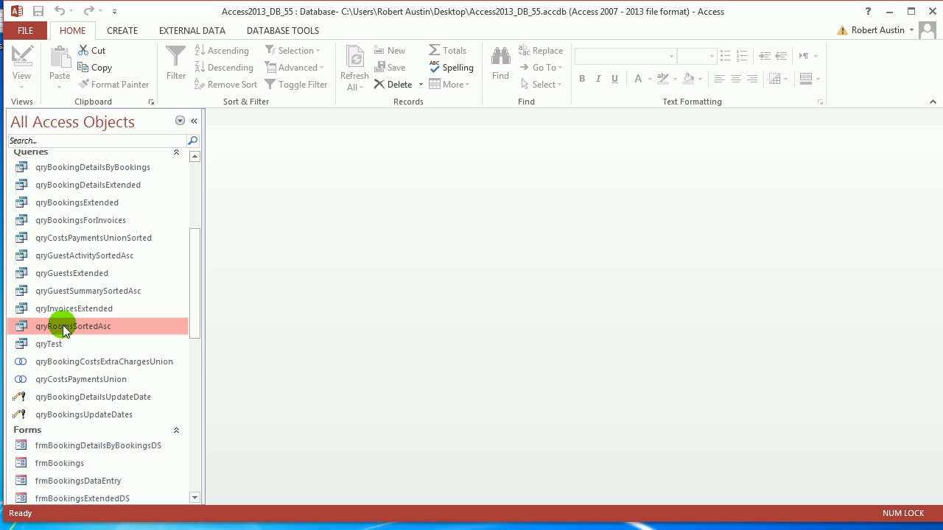
Copy and paste qryRoomsSortedAsc as qryRoomsActive, then open it in Datasheet View.
key("ctrl+c")
key("ctrl+v")
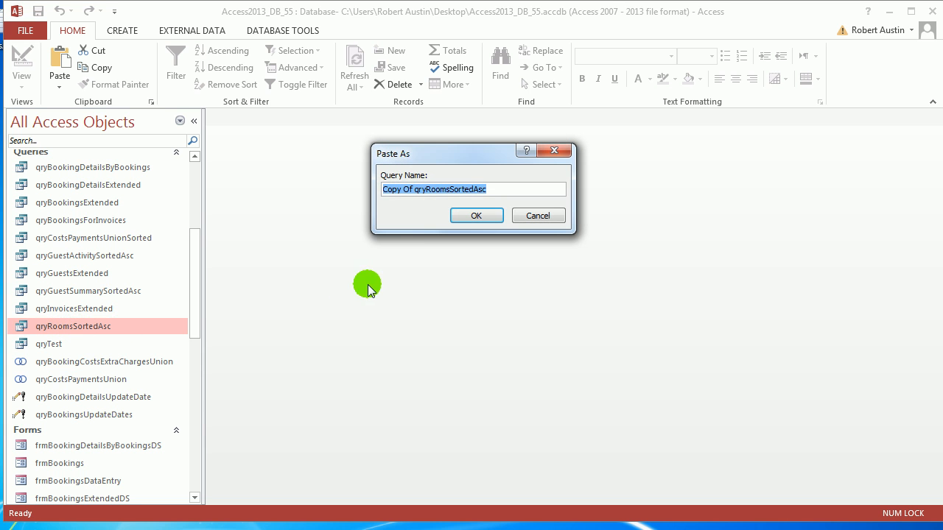
left_click(417, 191)
key("BackSpace")
key("BackSpace")
key("BackSpace")
key("BackSpace")
key("BackSpace")
key("BackSpace")
key("BackSpace")
key("BackSpace")
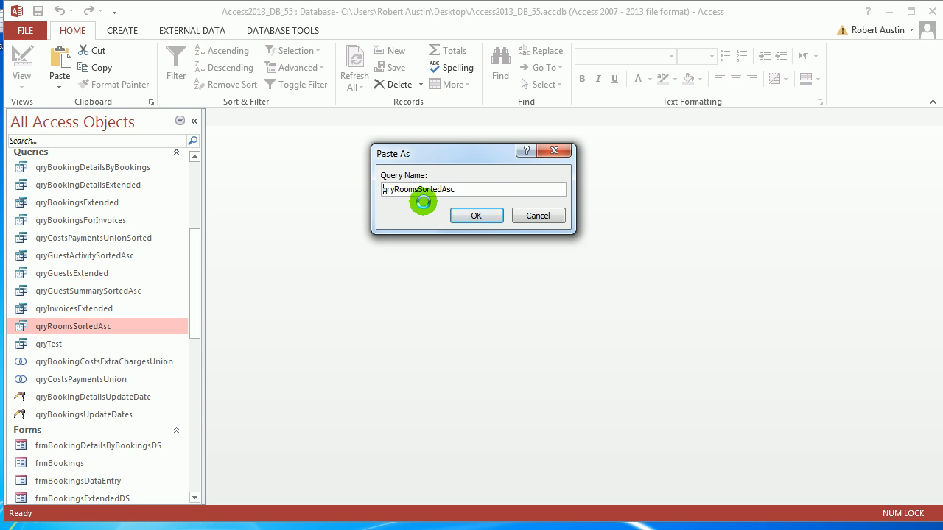
left_click_drag(418, 189, 471, 191)
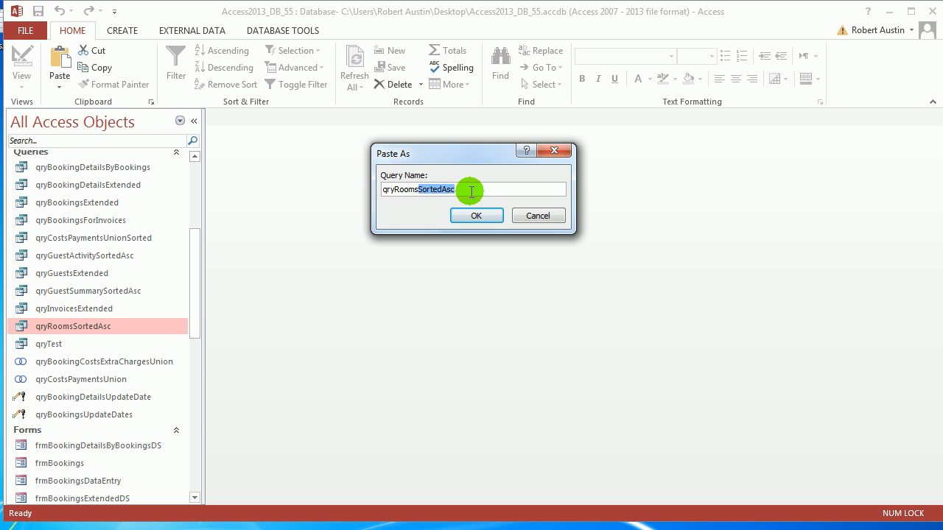
type("Activ")
left_click(477, 215)
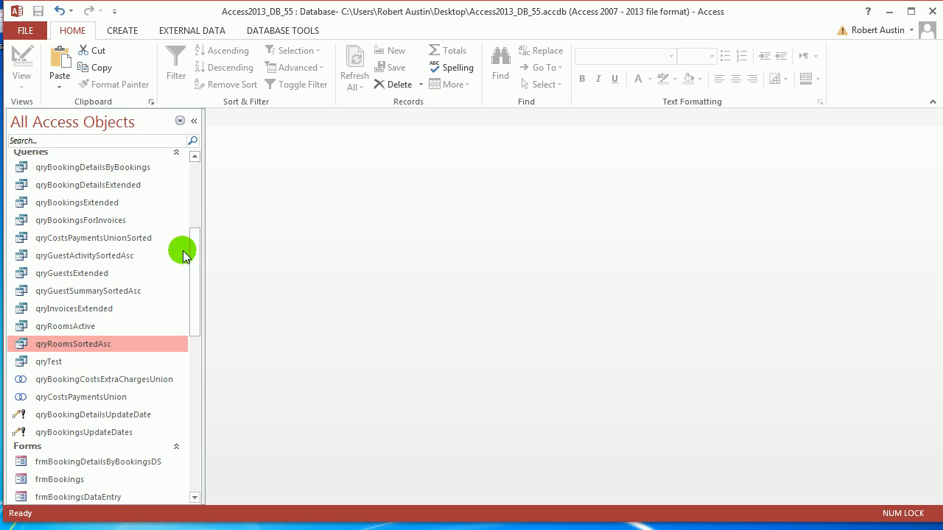
double_click(72, 326)
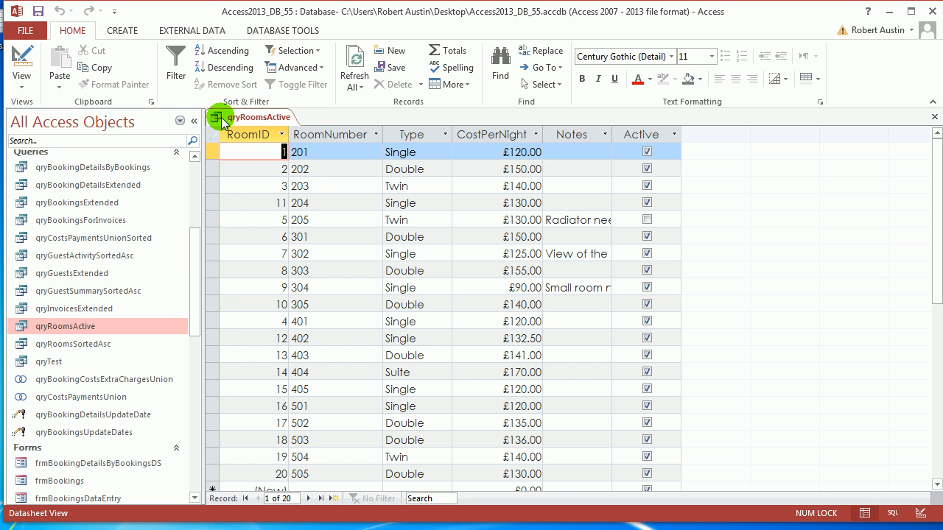
right_click(220, 120)
left_click(244, 144)
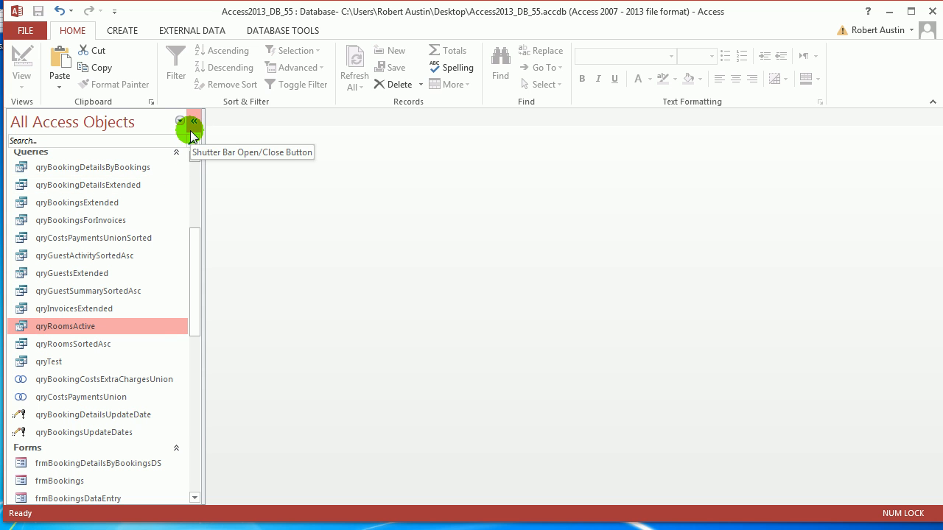
double_click(67, 327)
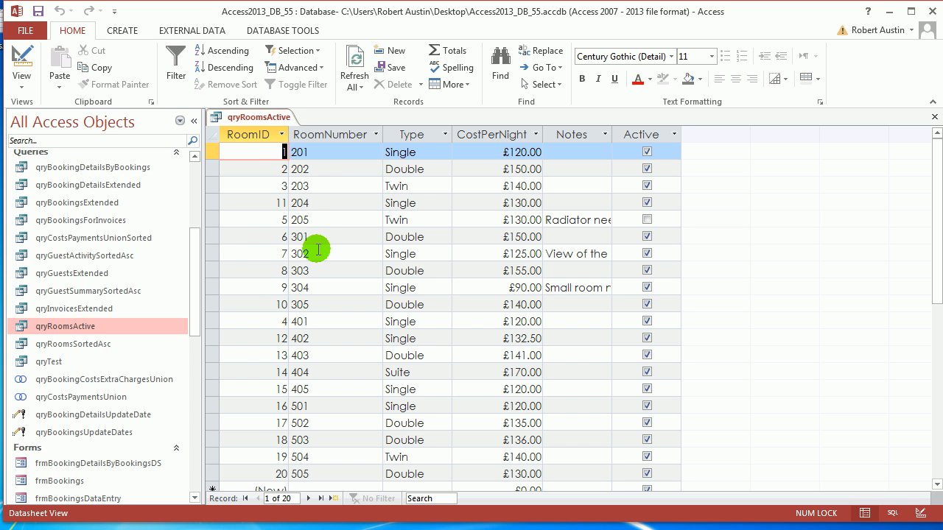
left_click(212, 152)
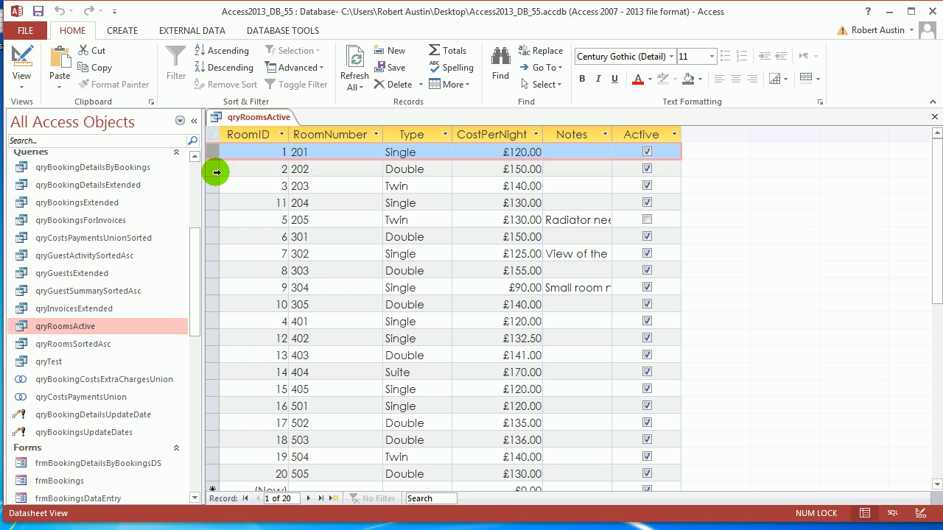
left_click(217, 170)
left_click(215, 187)
left_click(212, 203)
left_click(210, 221)
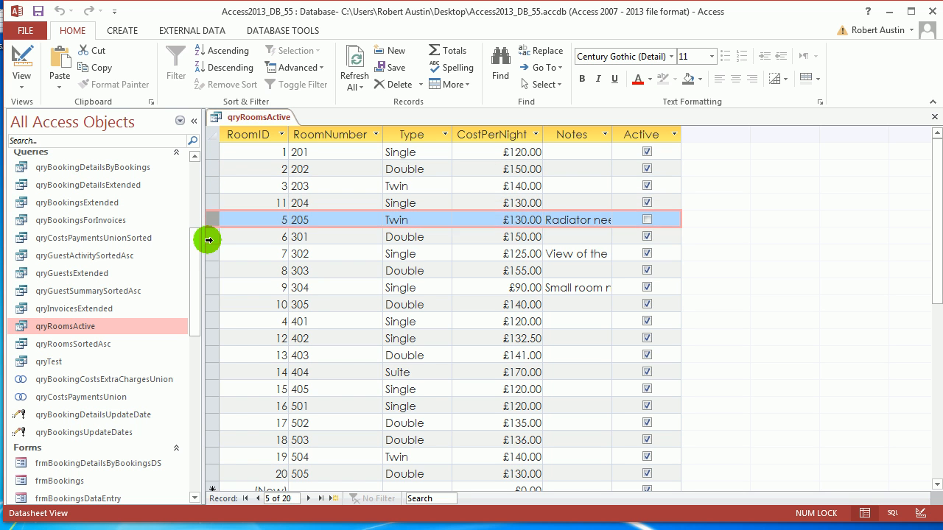
left_click(209, 237)
left_click(207, 254)
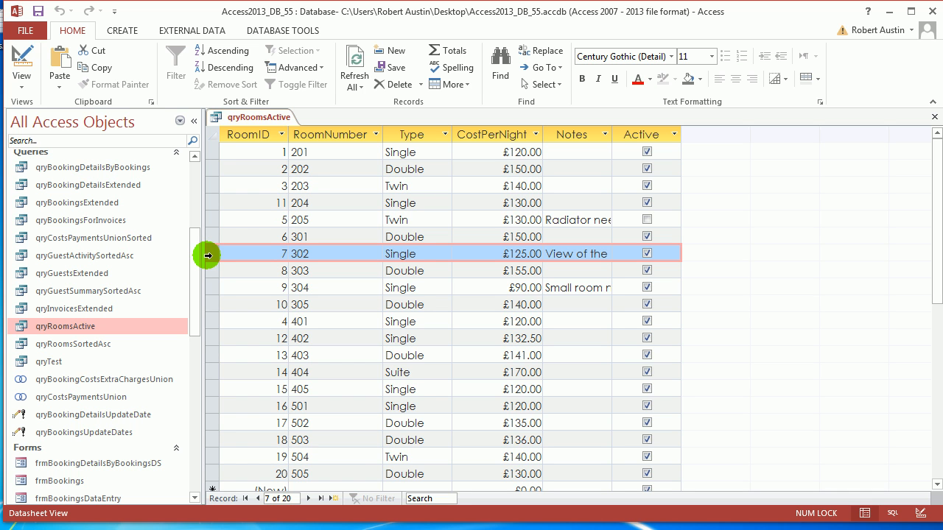
left_click(207, 152)
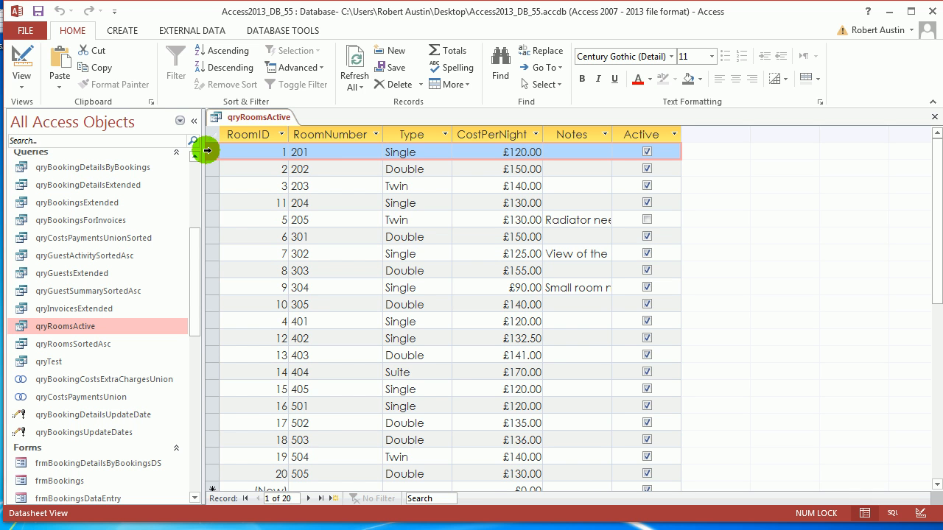
right_click(252, 127)
left_click(268, 144)
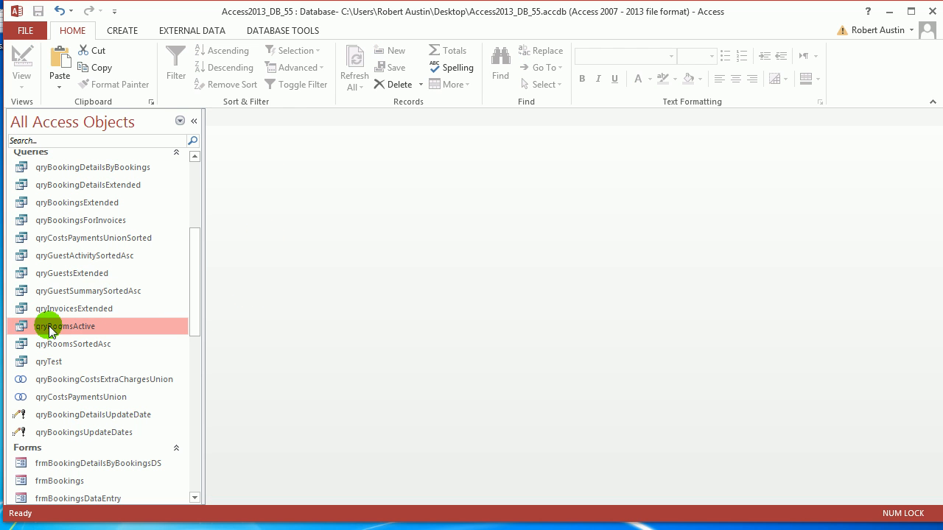
Create a Multiple Items form from qryRoomsActive and drag its detail rows shorter.
left_click(123, 32)
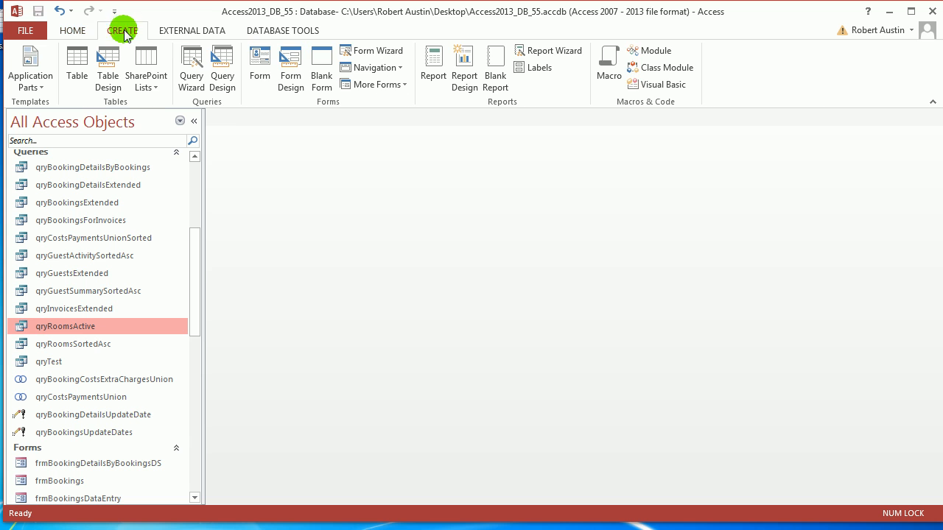
left_click(399, 86)
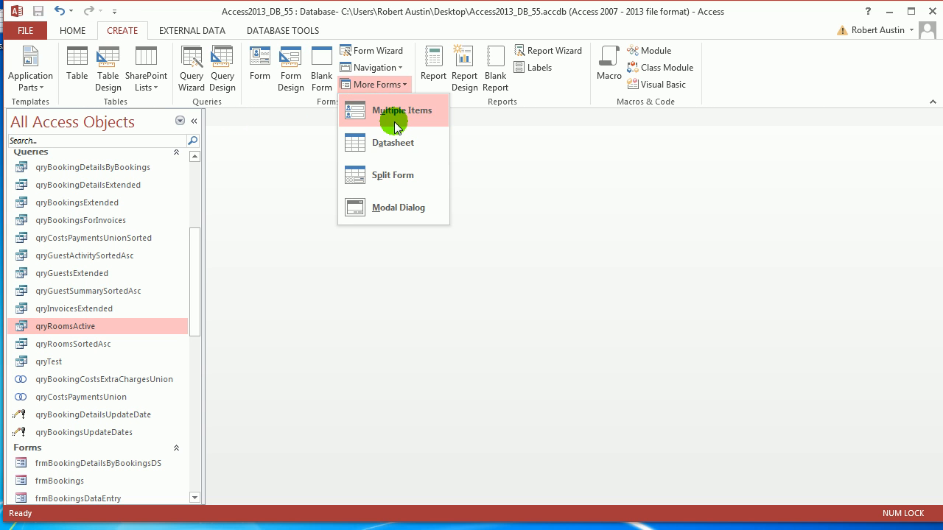
left_click(398, 110)
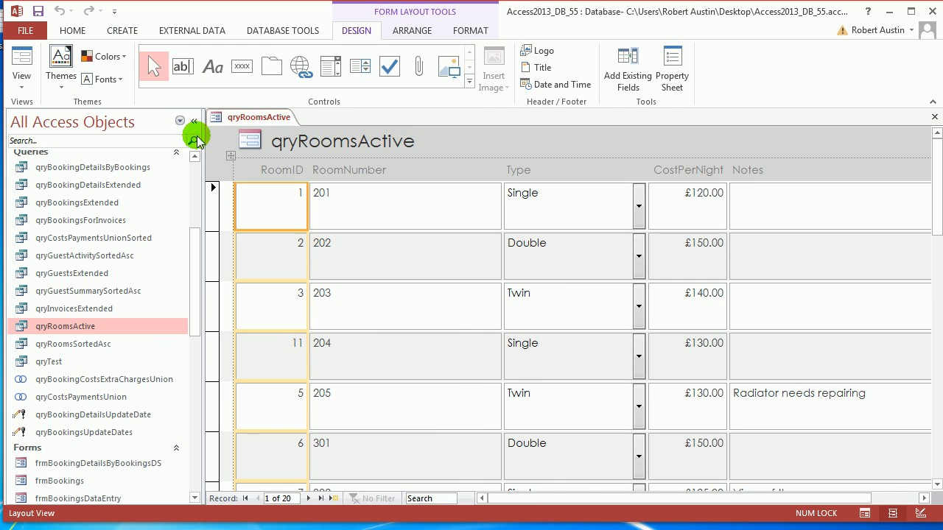
left_click(194, 121)
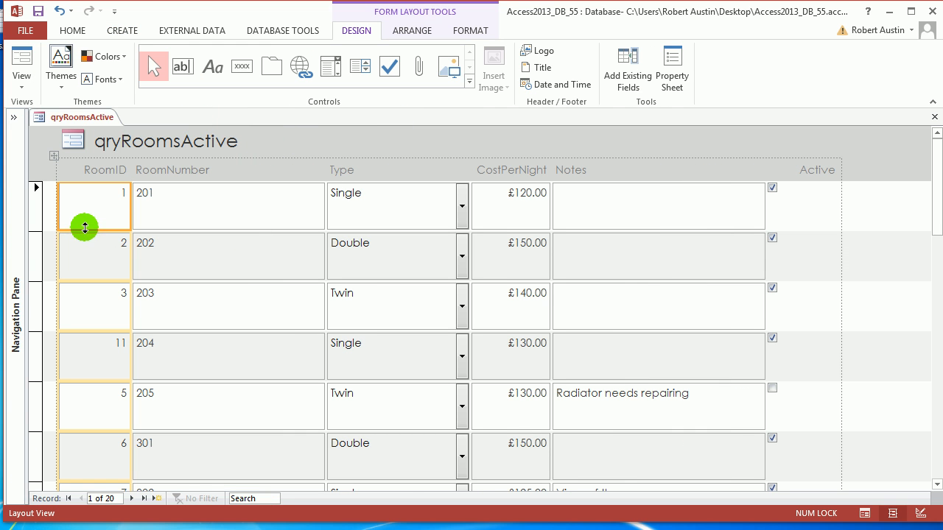
left_click_drag(85, 228, 87, 208)
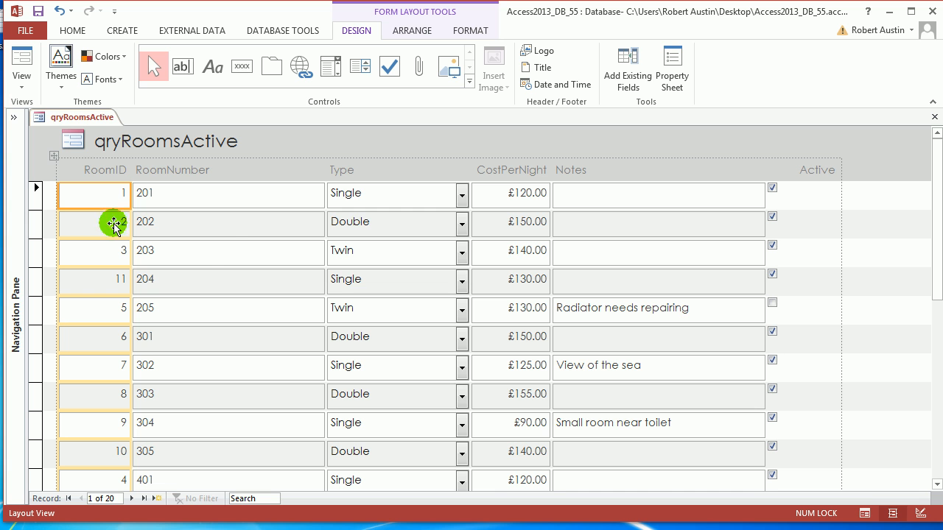
Reopen the qryRoomsActive datasheet alongside, then return to the new form.
left_click(13, 120)
double_click(103, 324)
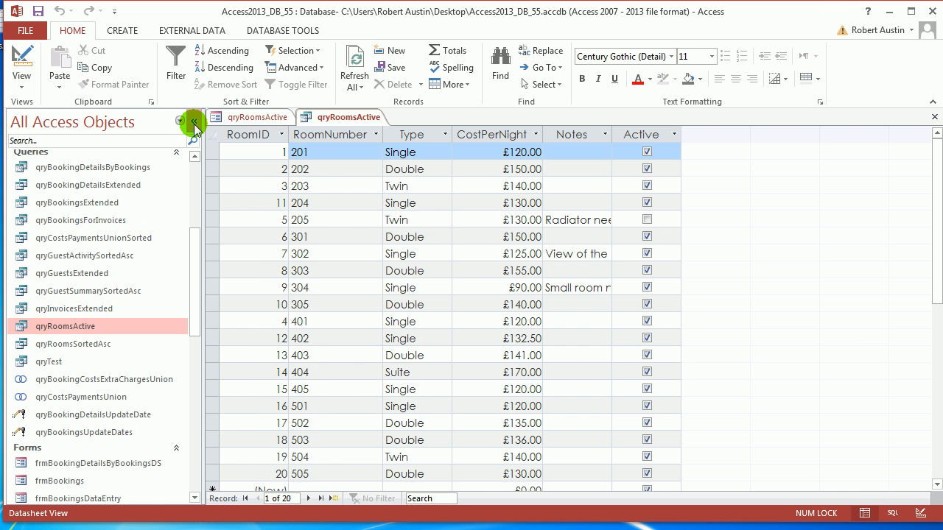
left_click(193, 122)
left_click(70, 119)
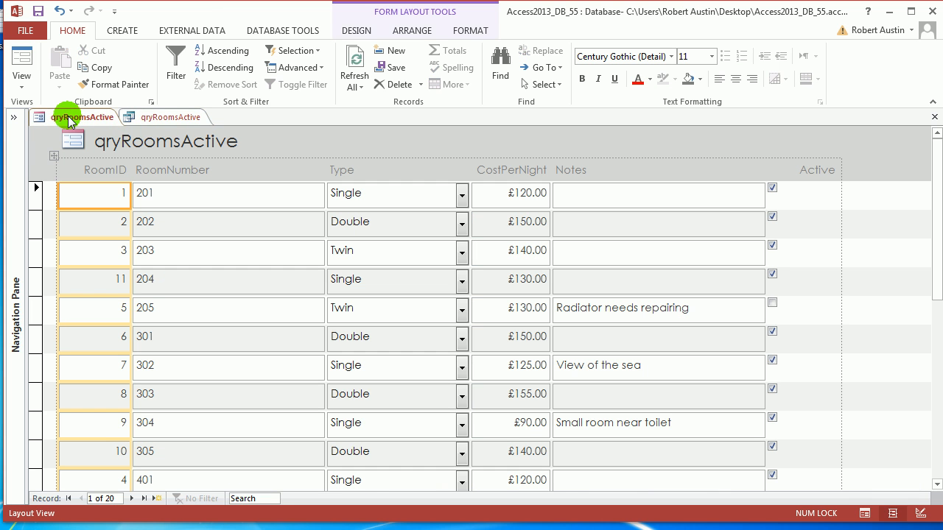
Change the form title to 'Scheduler' and switch the form to Design View.
left_click(173, 142)
left_click_drag(248, 143, 88, 138)
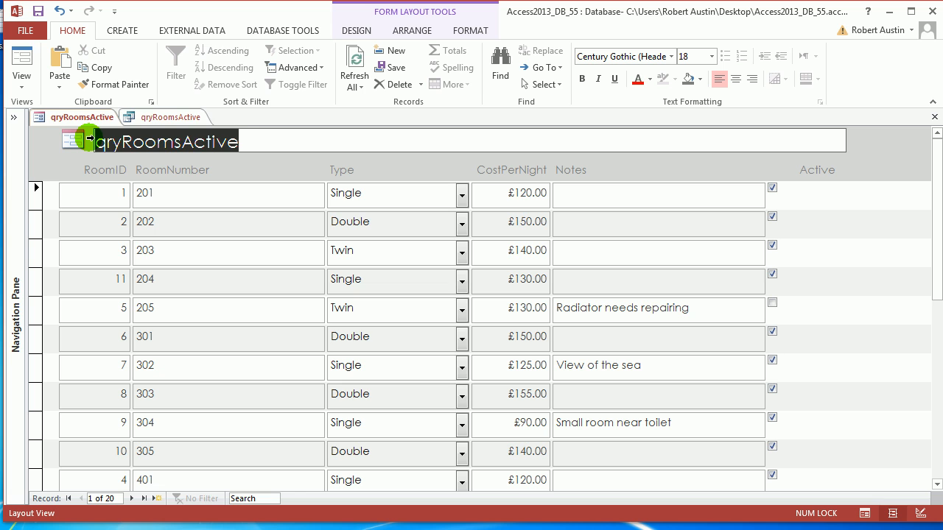
type("Scheduler")
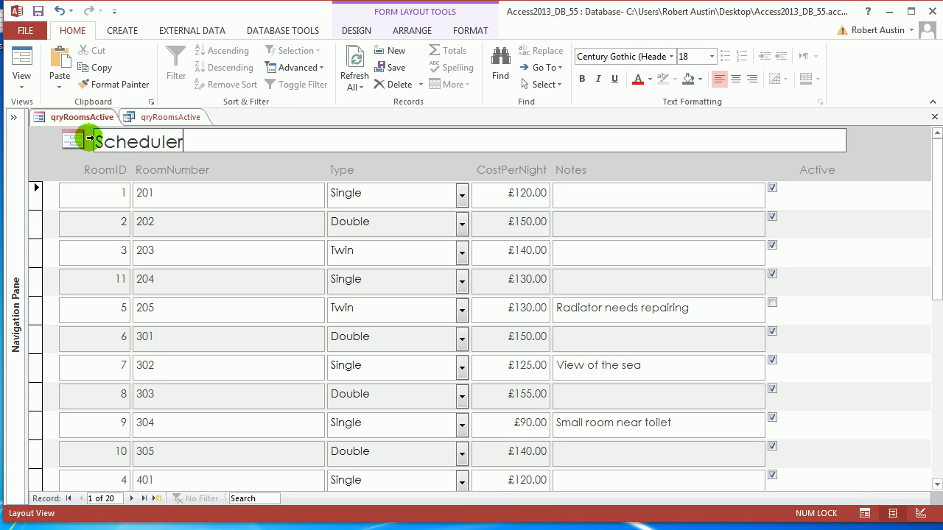
key("Return")
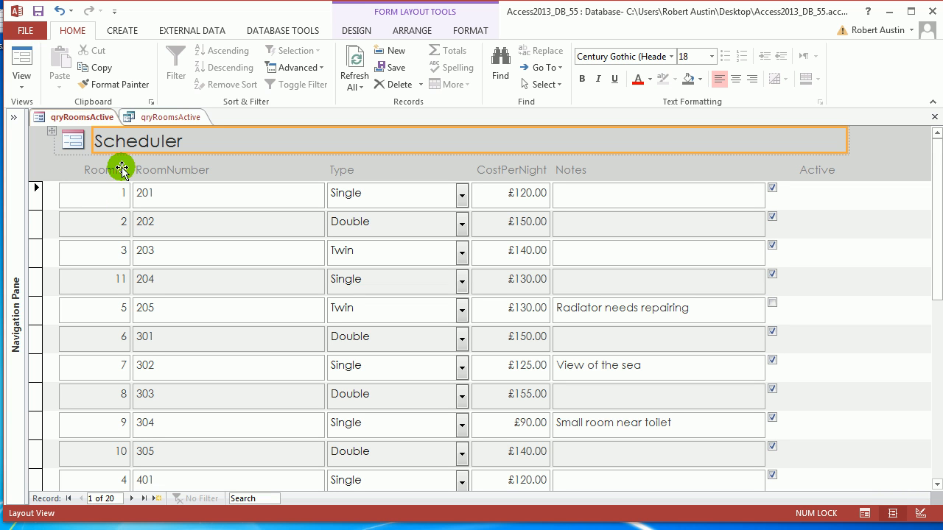
right_click(89, 116)
left_click(135, 215)
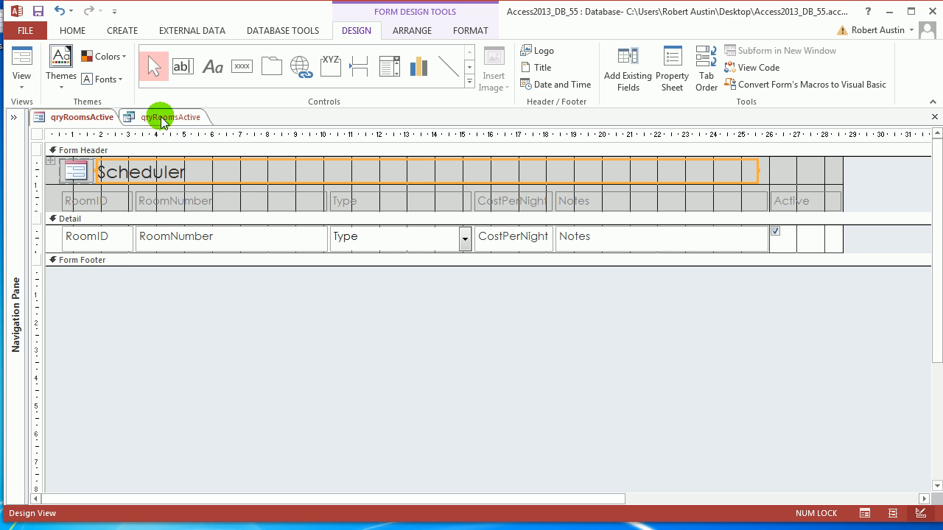
In Layout View, insert an empty row below each record and drag it taller.
right_click(99, 120)
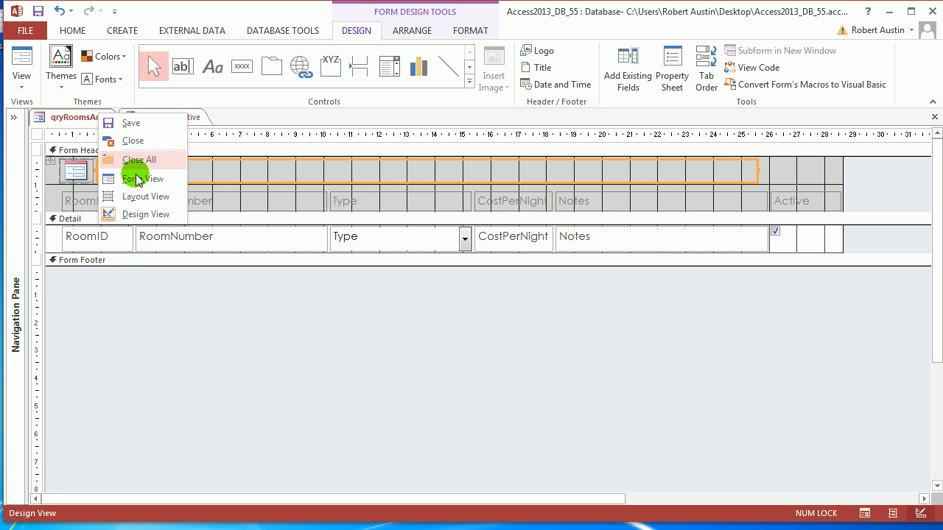
left_click(137, 195)
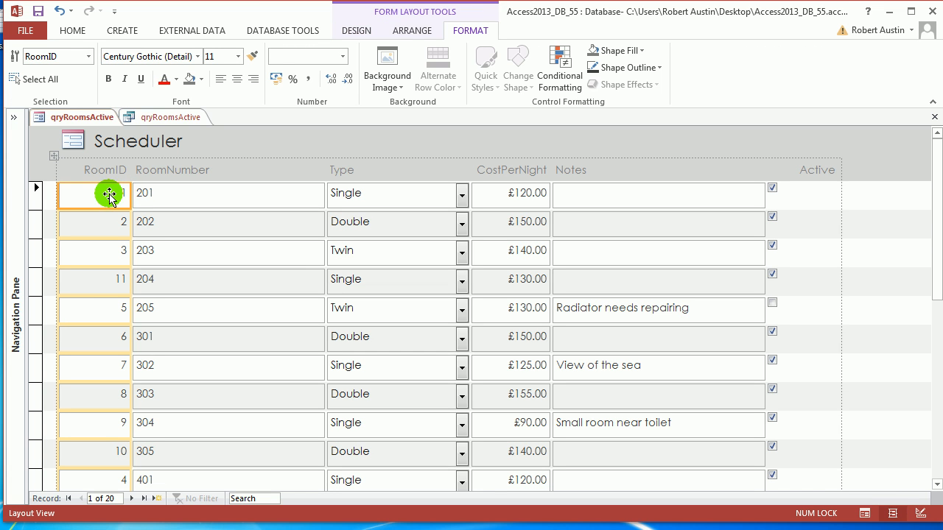
left_click(410, 31)
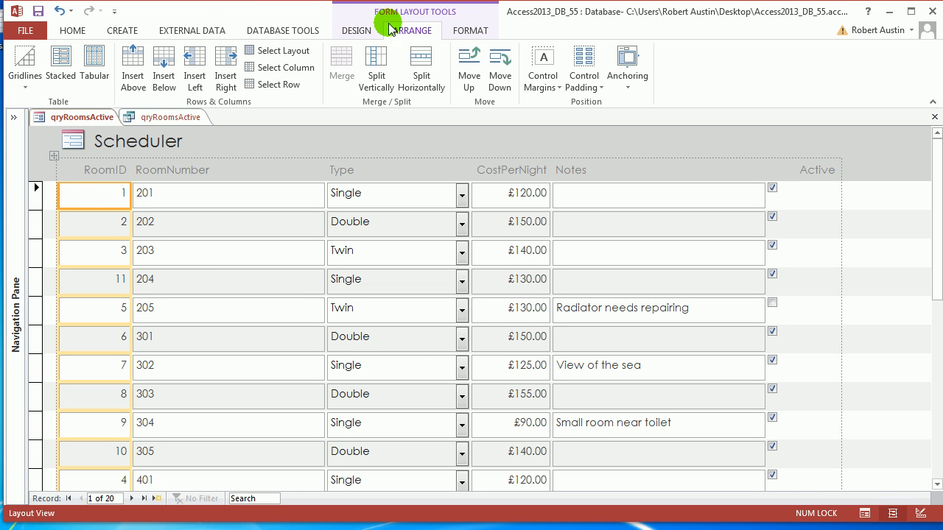
left_click(156, 74)
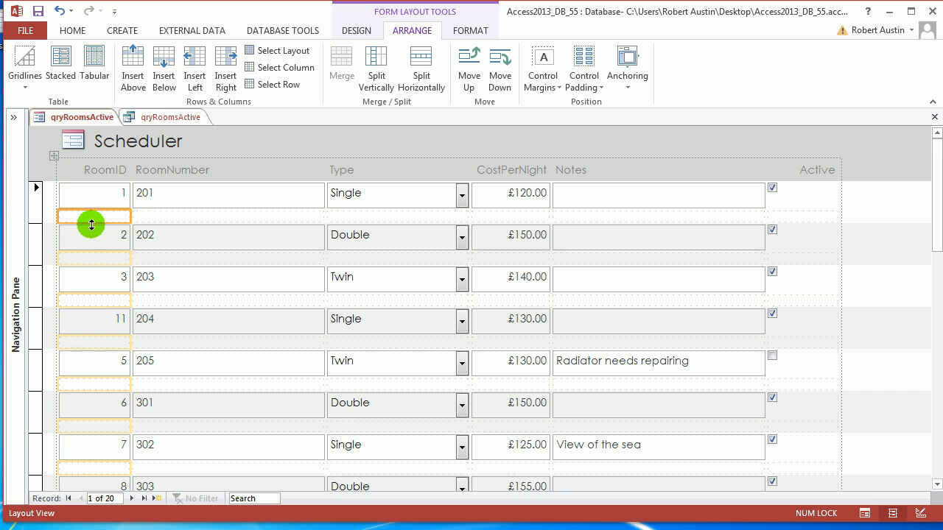
left_click_drag(88, 223, 93, 203)
left_click(95, 204)
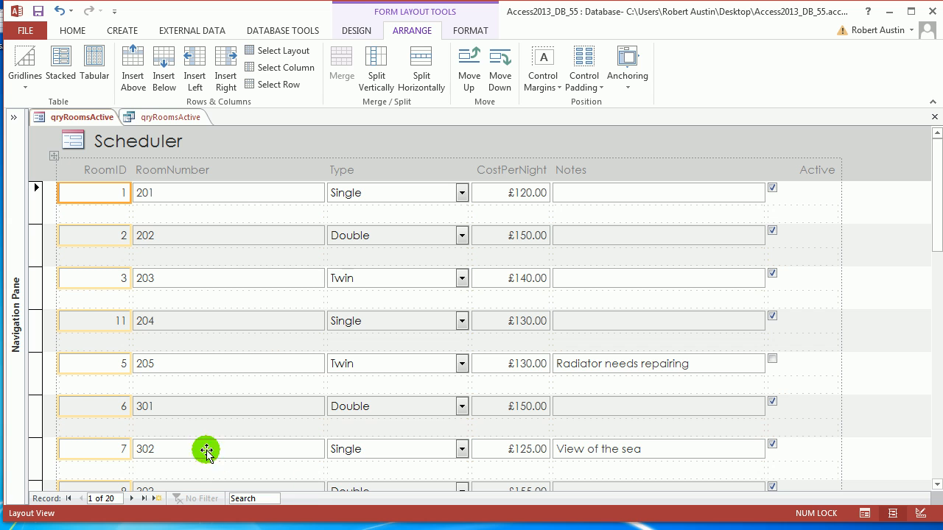
left_click(150, 142)
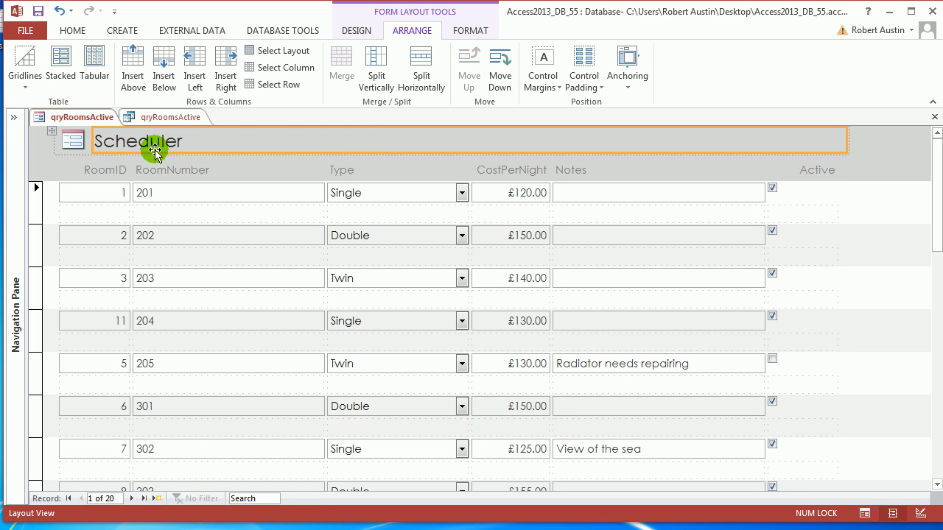
Split the empty header cell beside the Scheduler title into several cells.
left_click(419, 78)
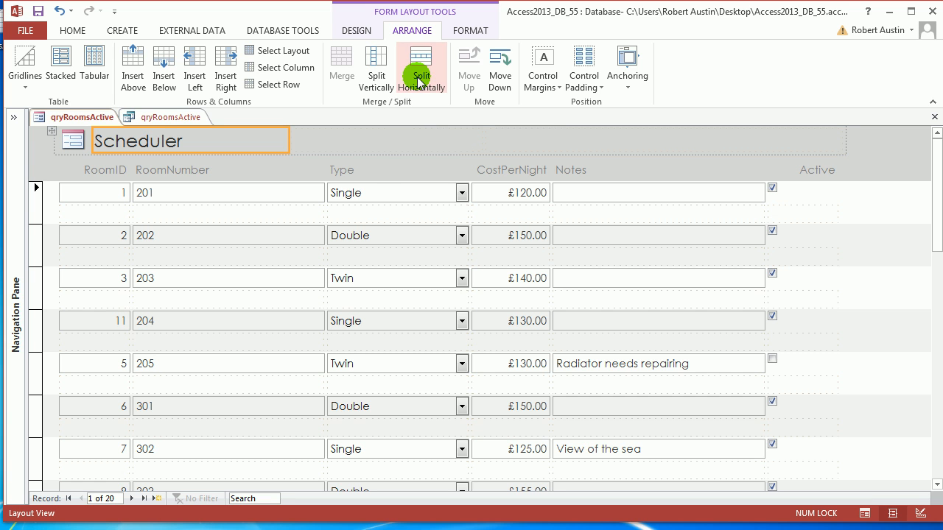
left_click(380, 142)
left_click(419, 78)
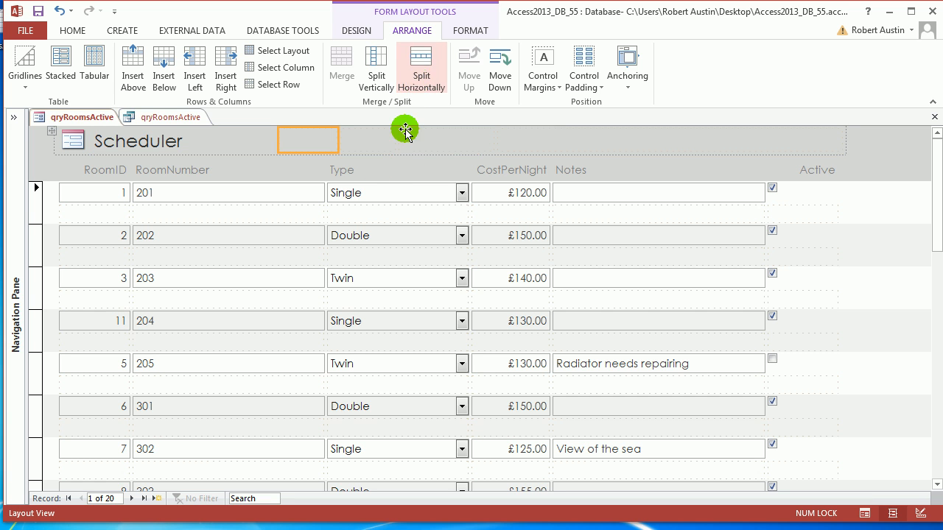
left_click(432, 141)
left_click(427, 81)
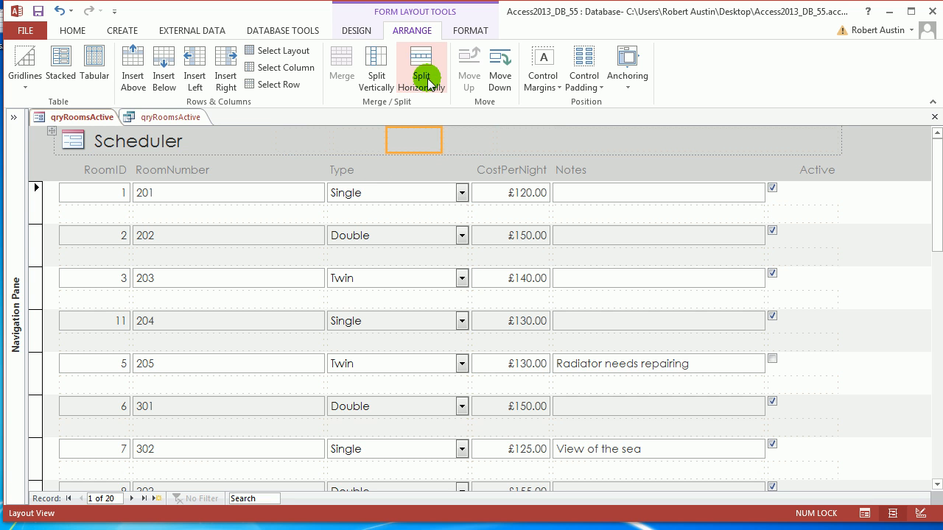
left_click(288, 141)
left_click(358, 147)
left_click(434, 141)
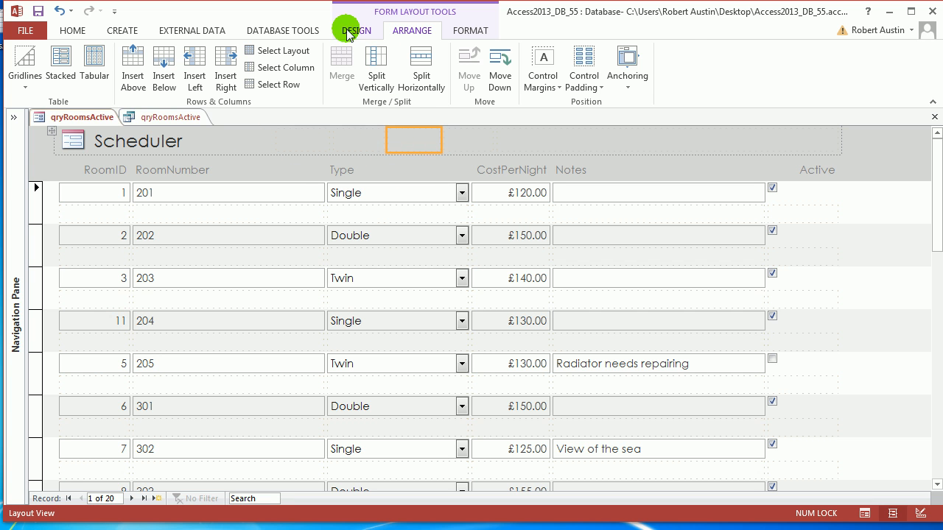
Place four command buttons in the header, cancelling the wizard each time, and show the Property Sheet.
left_click(354, 29)
left_click(253, 66)
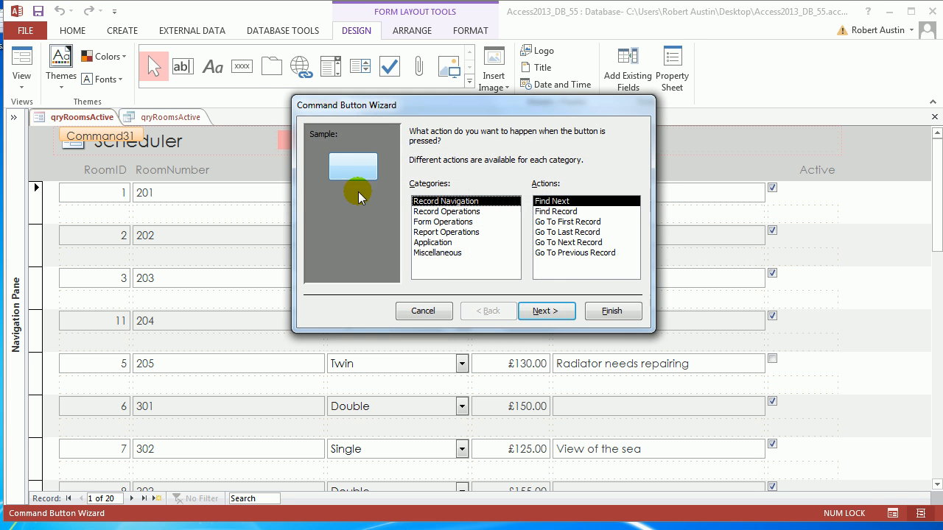
left_click(423, 311)
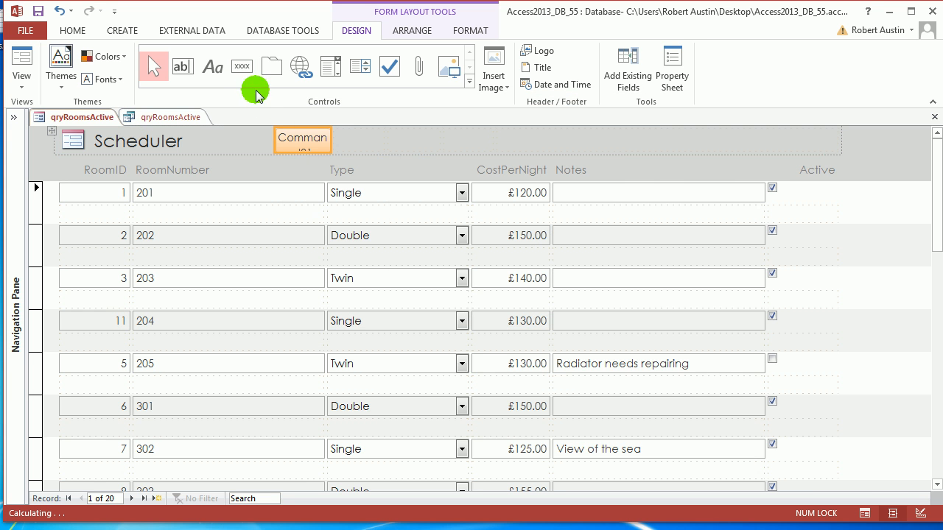
left_click(241, 66)
left_click(350, 137)
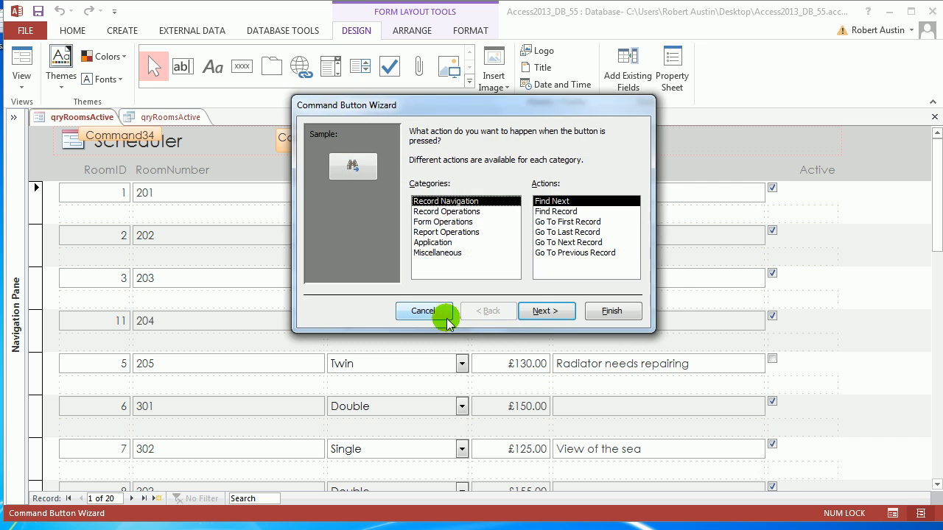
left_click(422, 308)
left_click(401, 139)
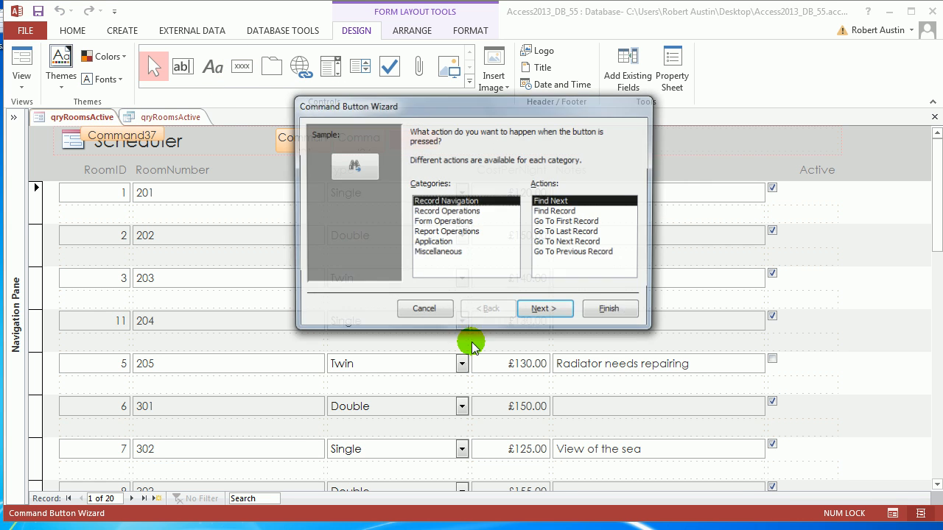
left_click(424, 307)
left_click(242, 66)
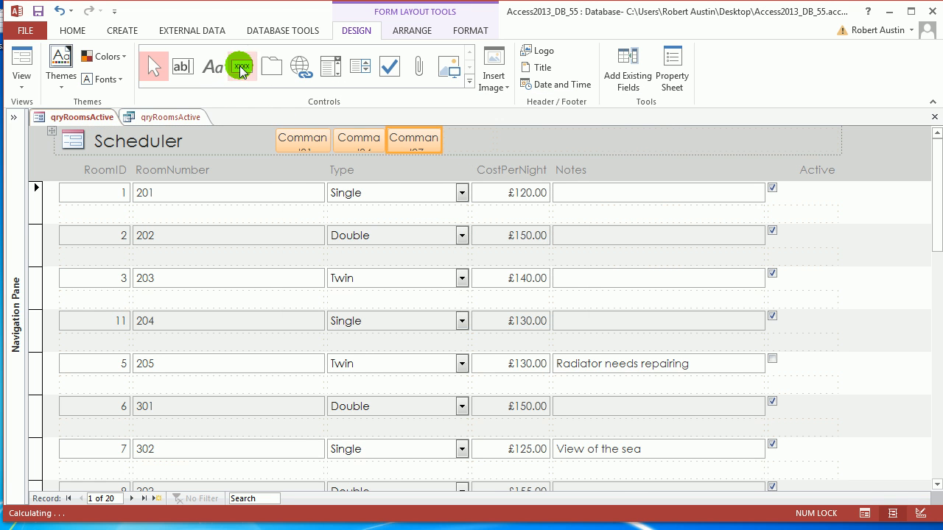
left_click(454, 141)
left_click(422, 310)
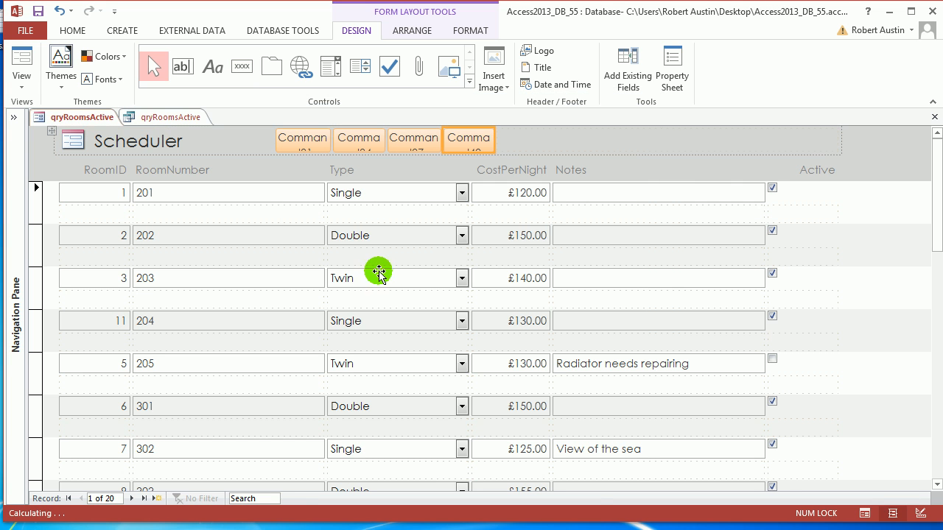
key("F4")
Give the first header button the Go To First picture.
left_click(280, 141)
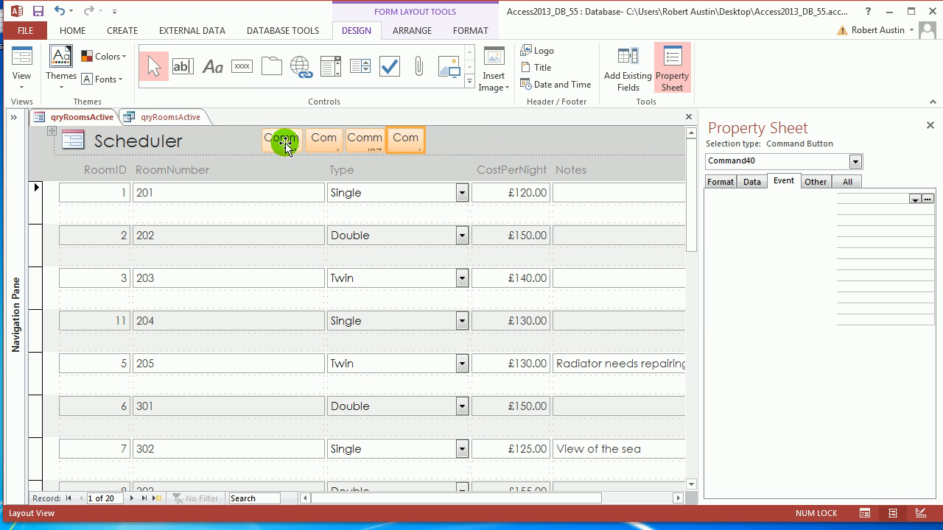
left_click(721, 182)
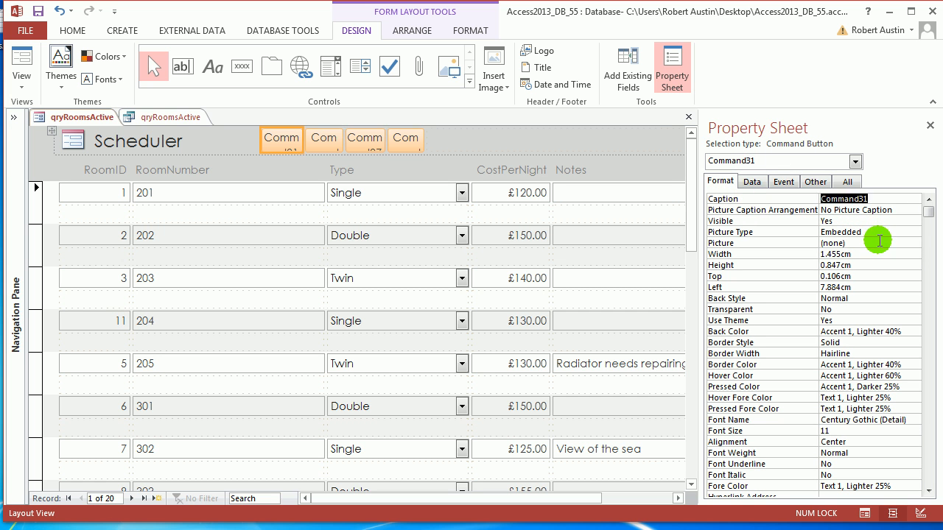
left_click(879, 240)
left_click(914, 243)
left_click(453, 223)
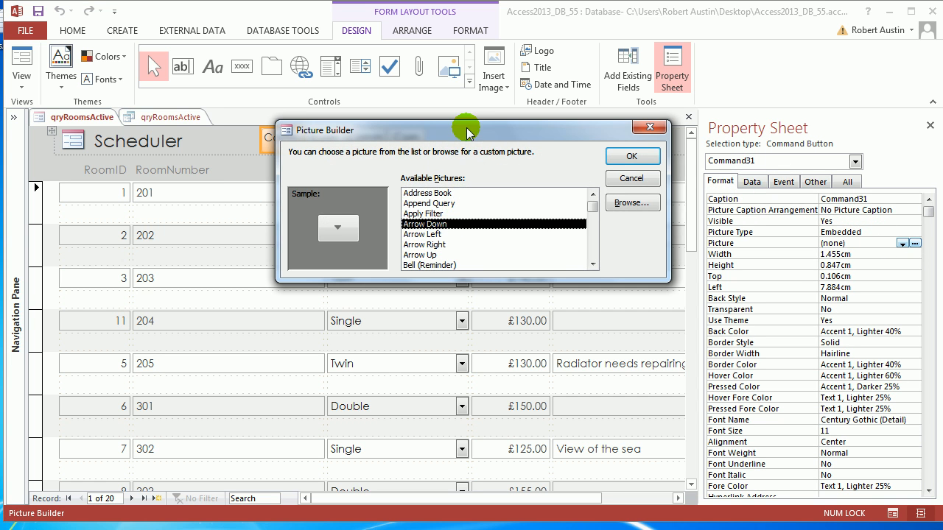
left_click_drag(466, 133, 621, 89)
key("g")
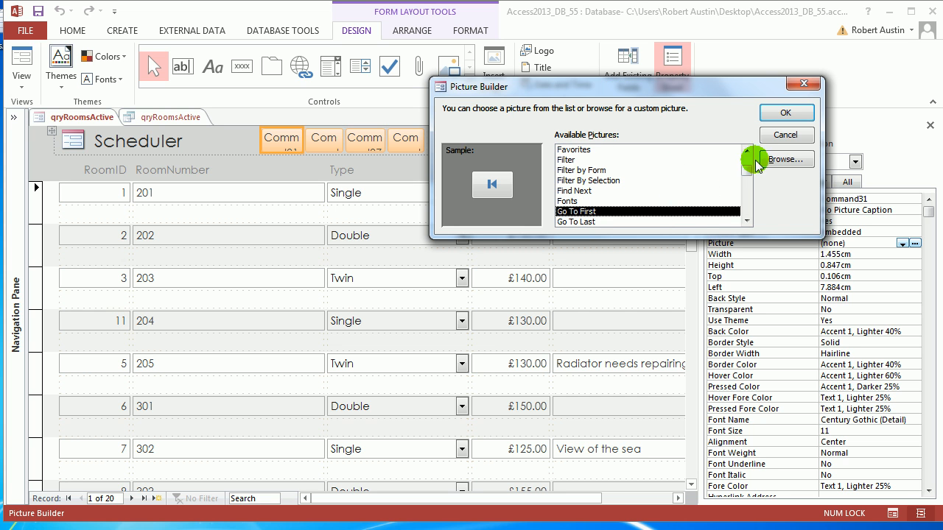
left_click(783, 114)
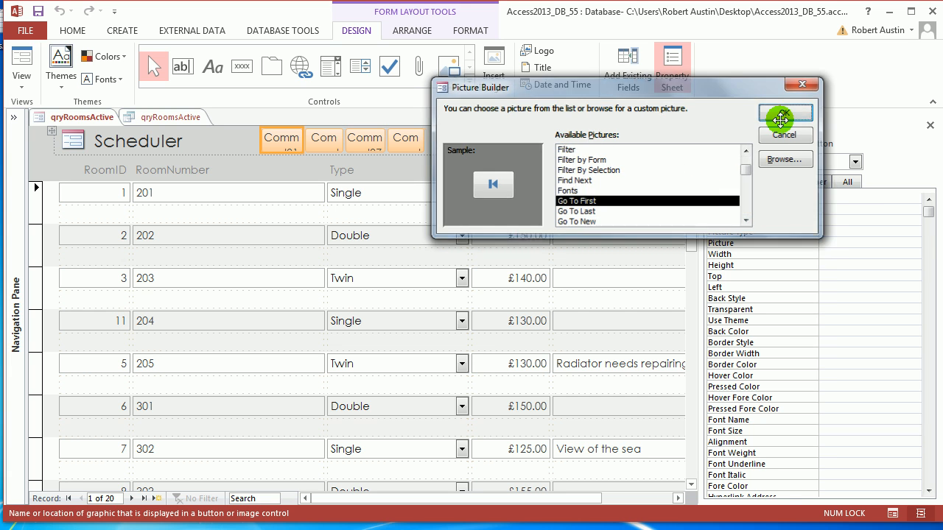
Give the second header button the Go To Previous picture.
left_click(324, 140)
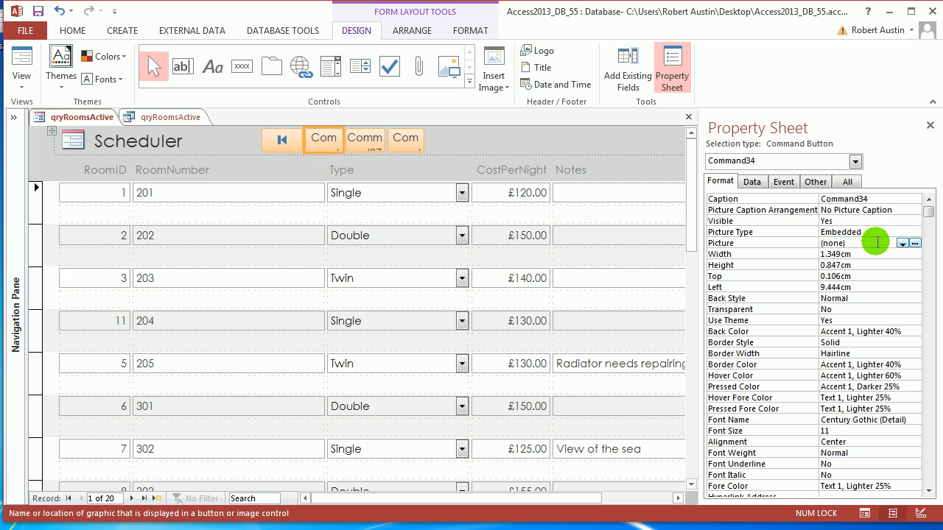
left_click(914, 243)
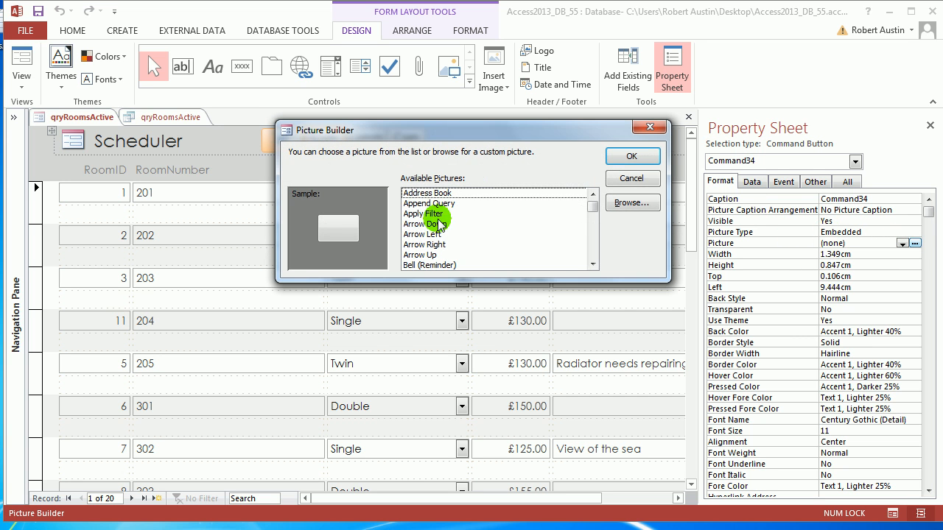
left_click(433, 222)
key("g")
scroll(523, 239, "down", 2)
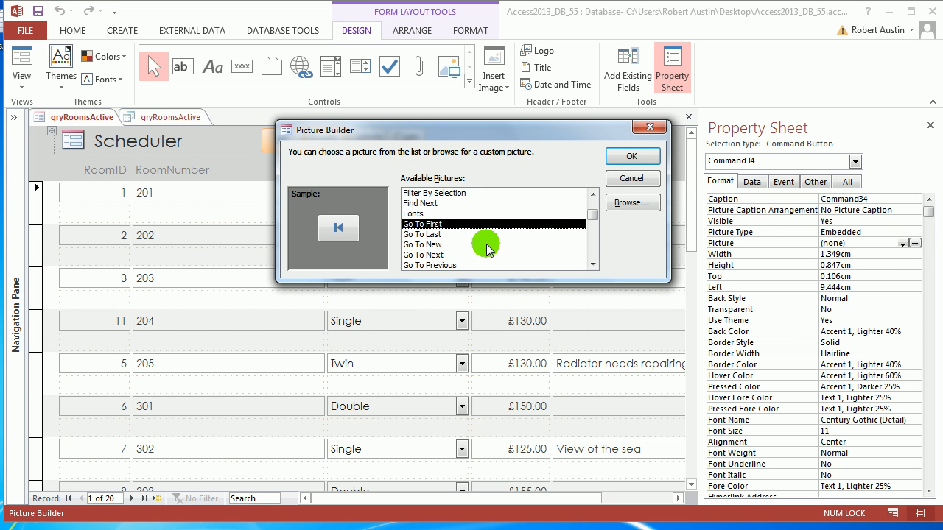
left_click(432, 235)
left_click(634, 155)
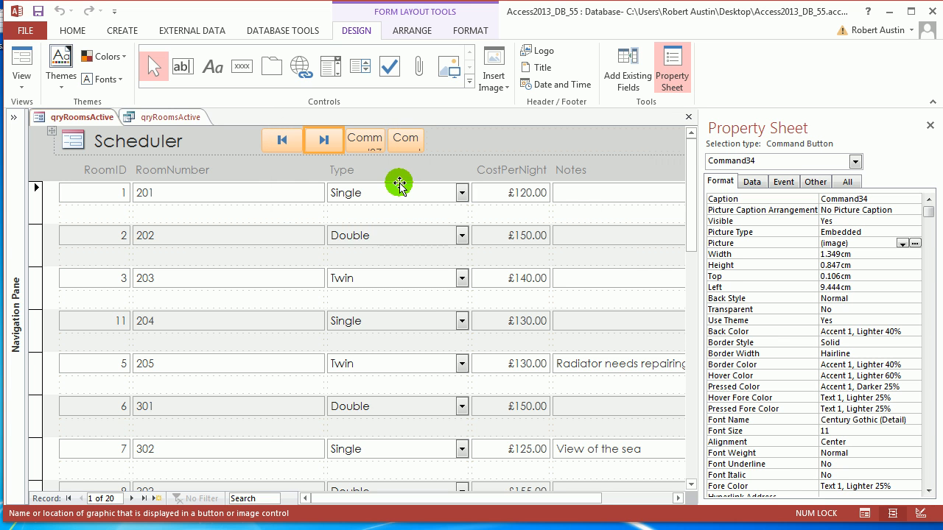
left_click(913, 243)
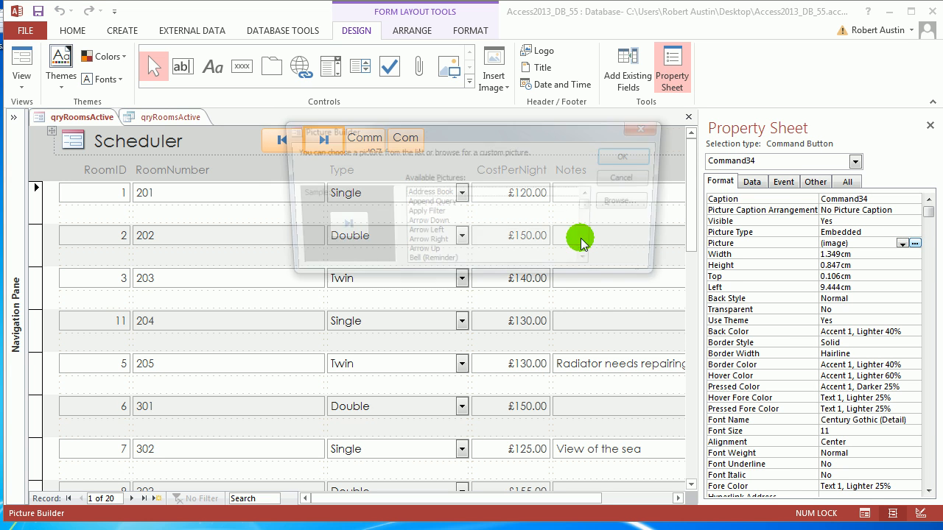
scroll(442, 242, "down", 4)
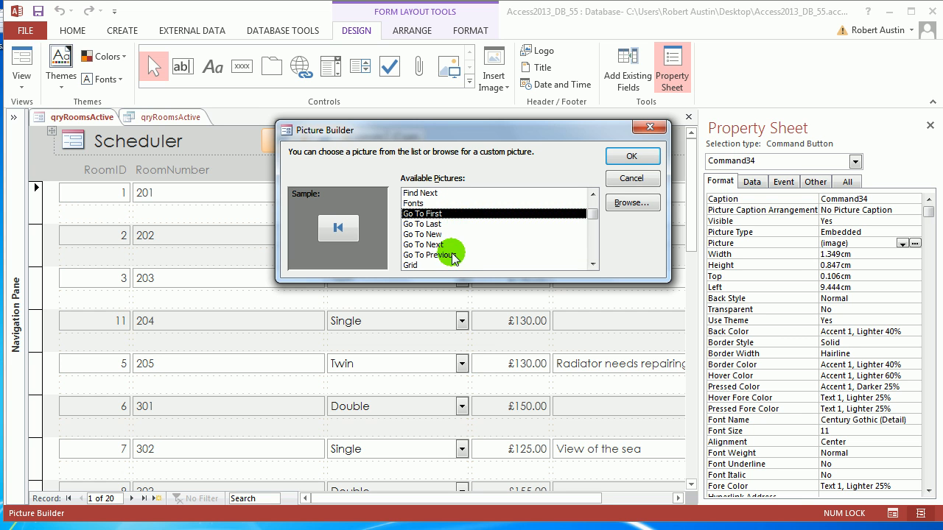
left_click(452, 255)
left_click(632, 156)
Give the third header button the Go To Next picture.
left_click(366, 143)
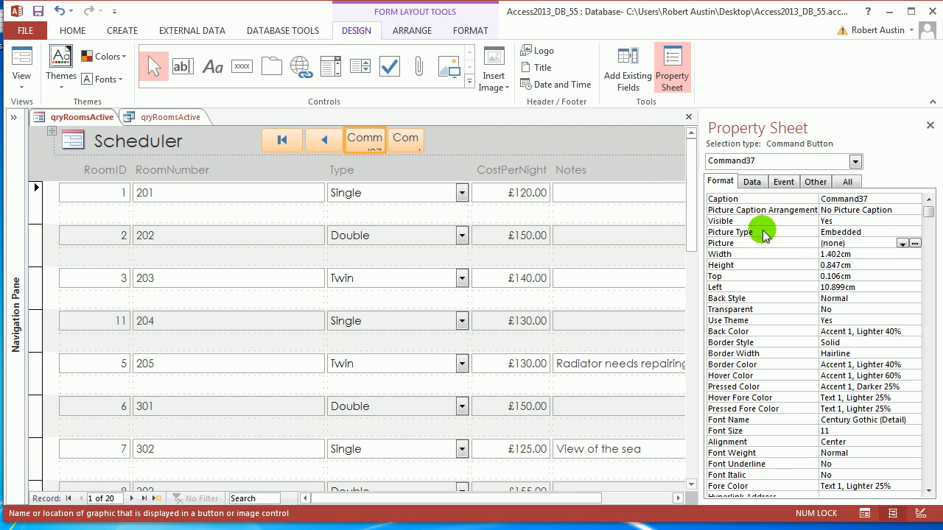
left_click(913, 244)
left_click(419, 214)
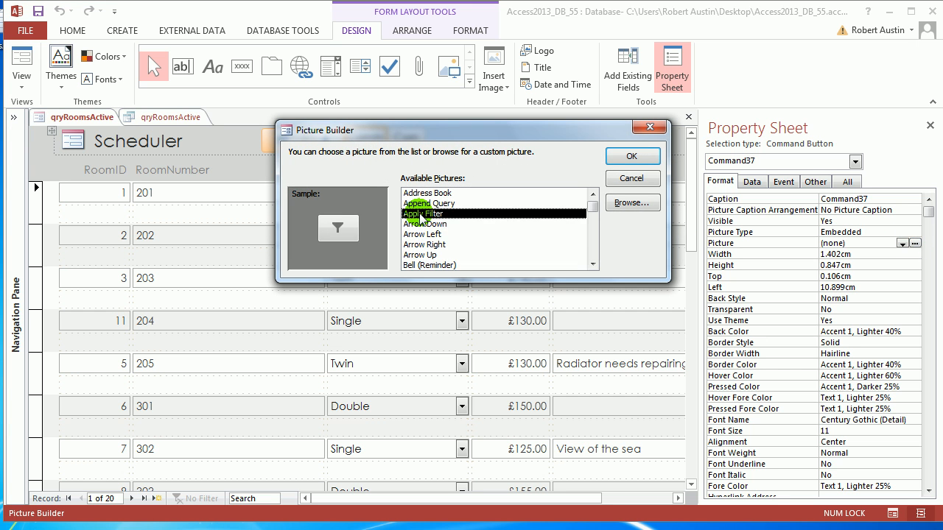
key("g")
scroll(475, 217, "down", 2)
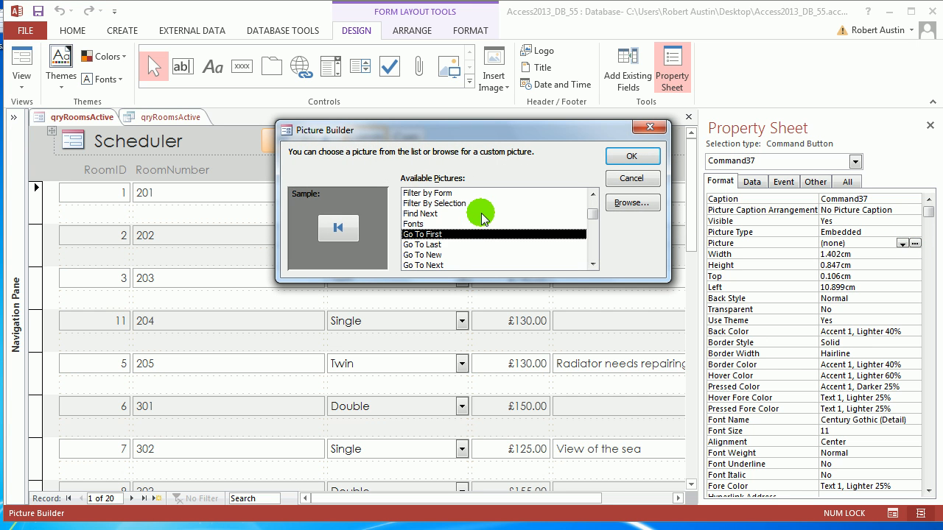
left_click(435, 266)
left_click(631, 155)
Give the fourth header button the Go To Last picture.
left_click(404, 140)
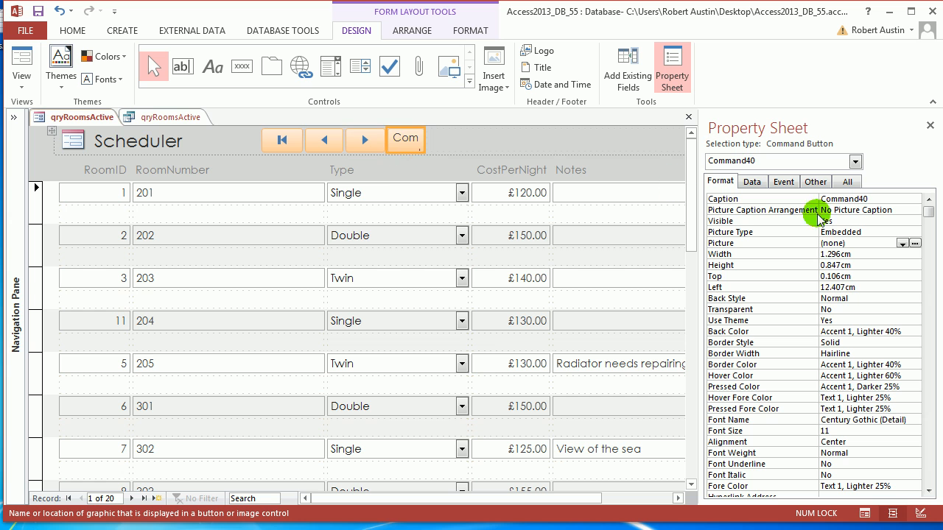
left_click(914, 243)
left_click(428, 204)
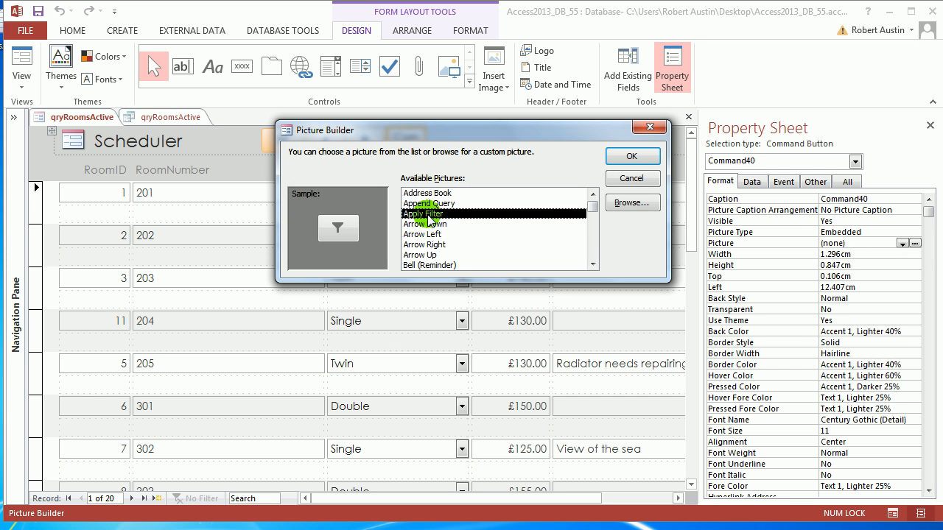
key("g")
scroll(468, 221, "down", 1)
left_click(431, 245)
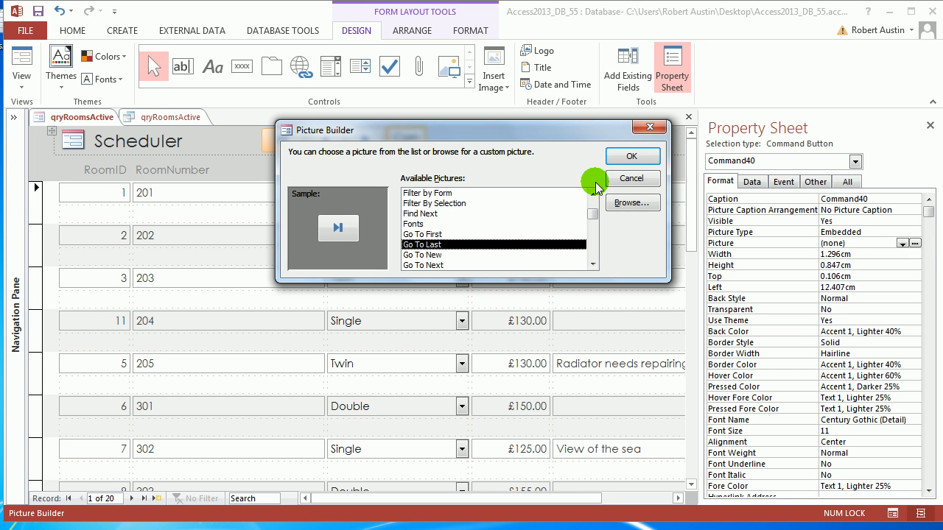
left_click(631, 156)
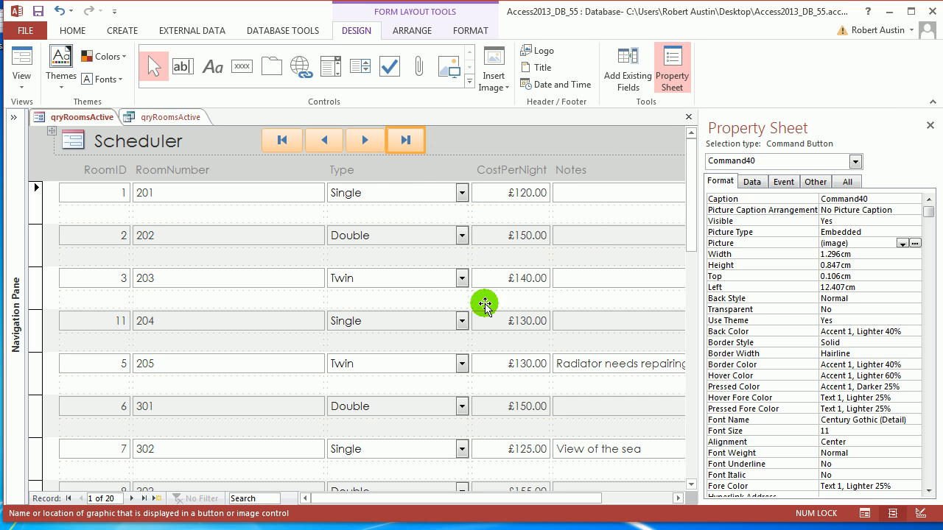
Split the empty header cell beside the navigation buttons into smaller cells.
left_click_drag(363, 498, 427, 432)
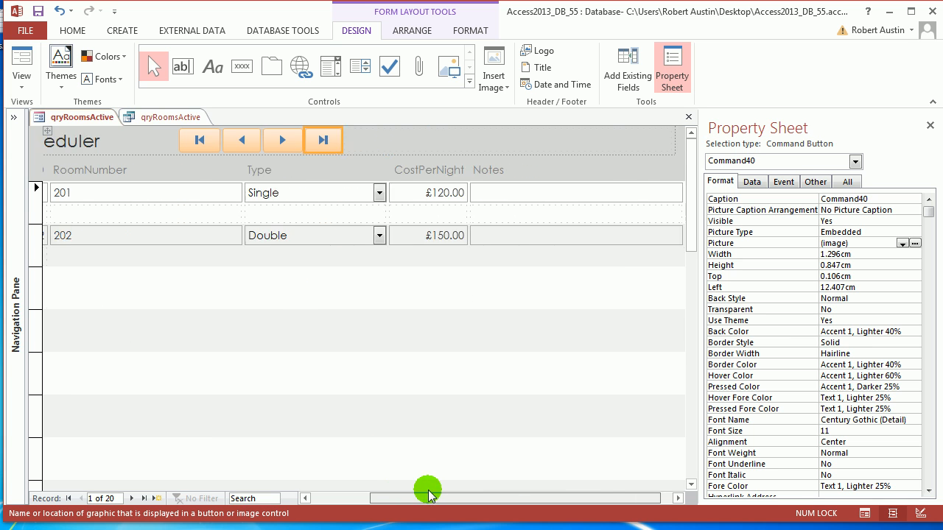
left_click(386, 145)
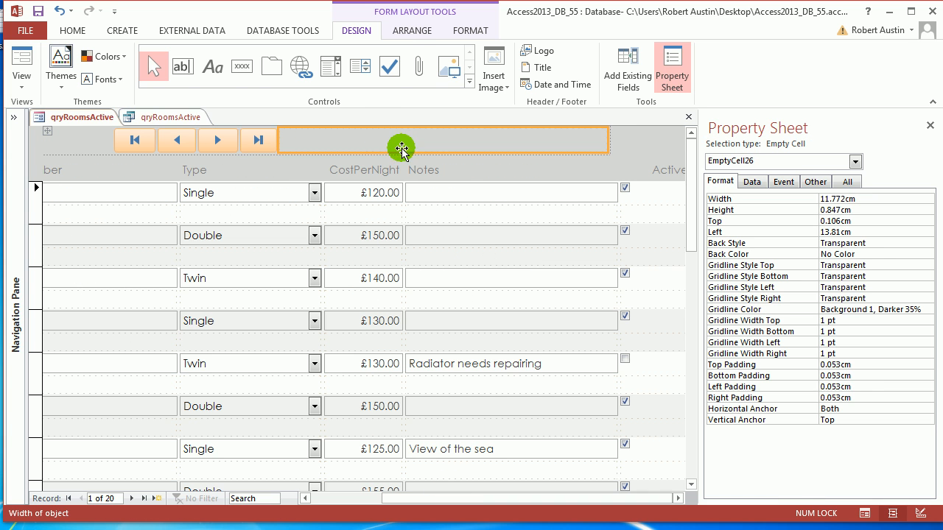
left_click(402, 31)
left_click(426, 72)
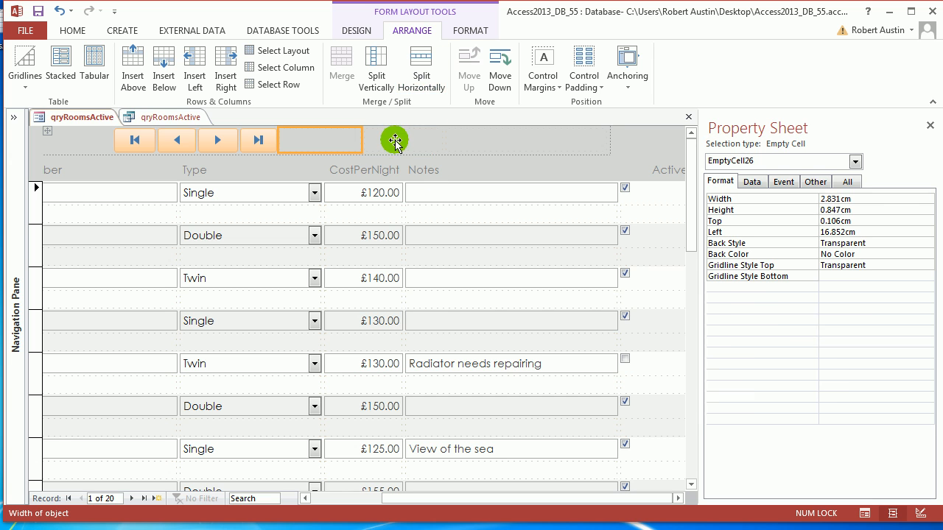
left_click(504, 146)
left_click(421, 74)
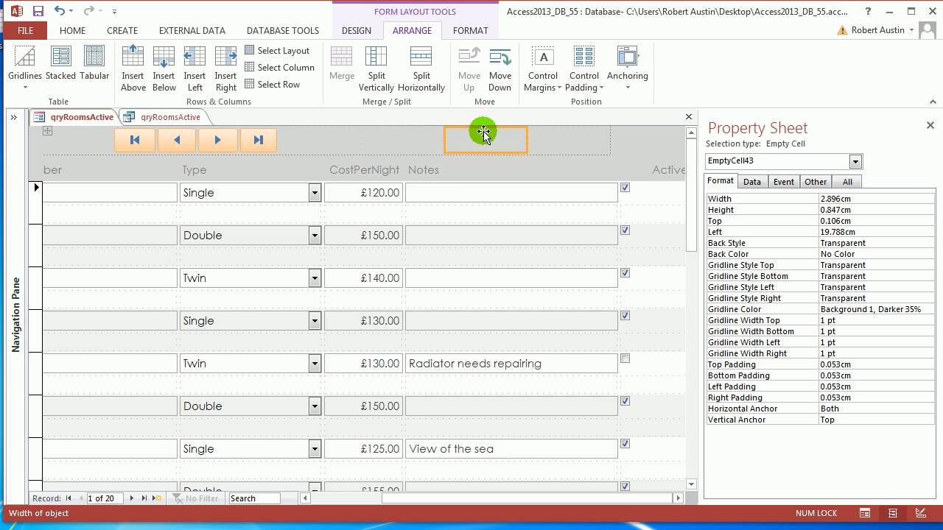
left_click(540, 142)
Insert a cell right of the navigation buttons, narrow it, and pick the Text Box control.
left_click(487, 146)
left_click(366, 141)
left_click(324, 142)
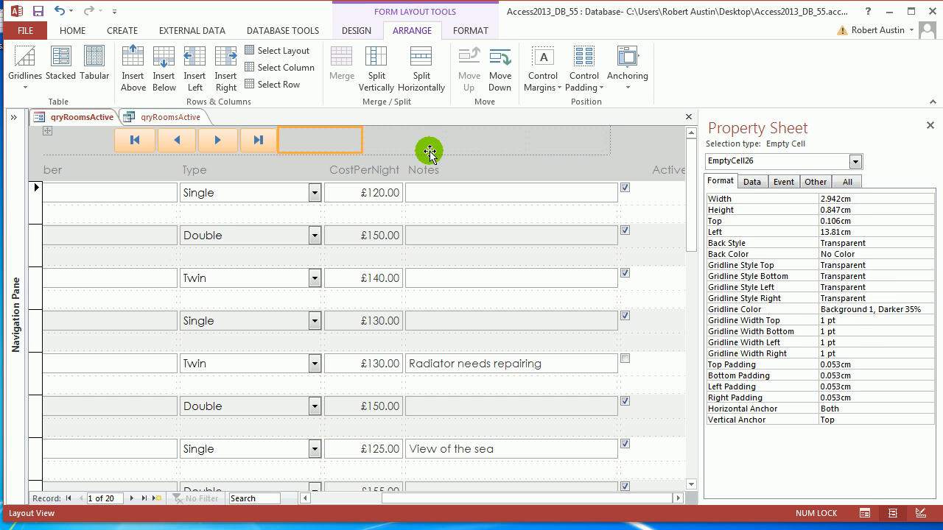
left_click(458, 144)
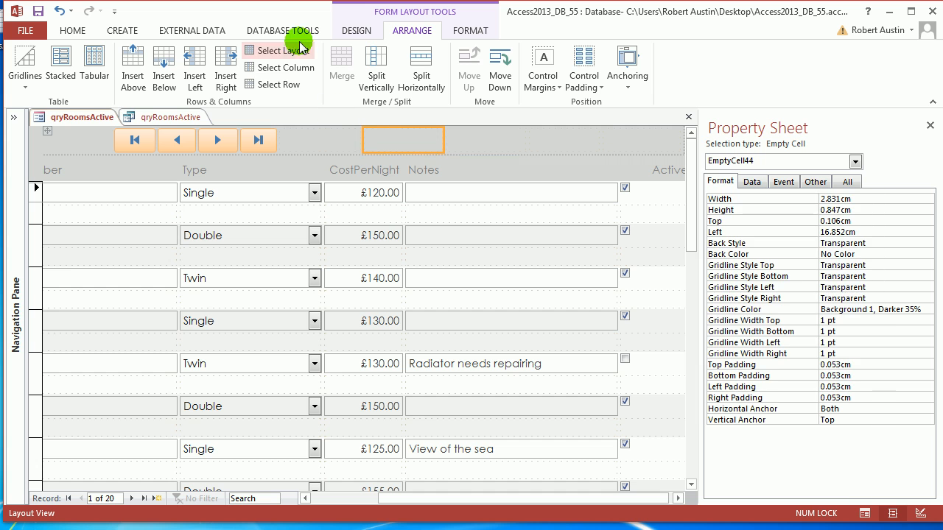
left_click(308, 140)
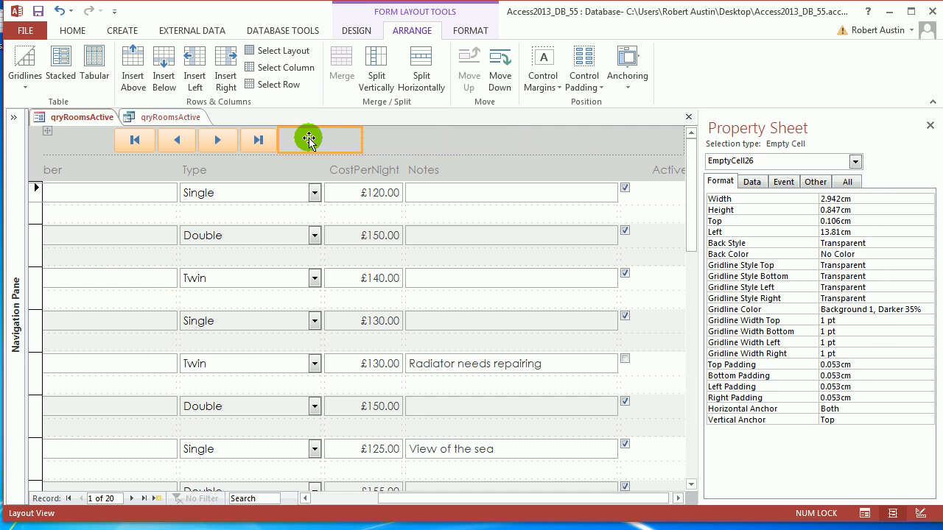
left_click(226, 74)
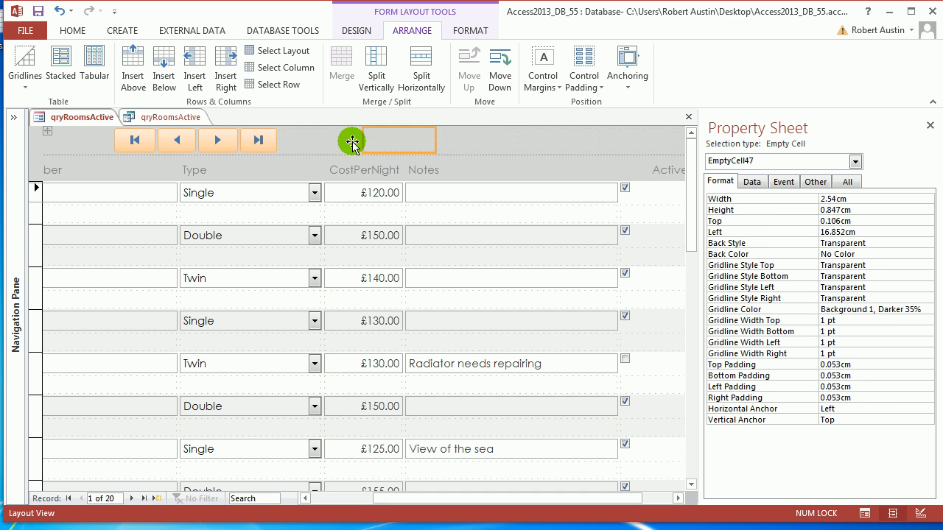
left_click_drag(360, 139, 322, 143)
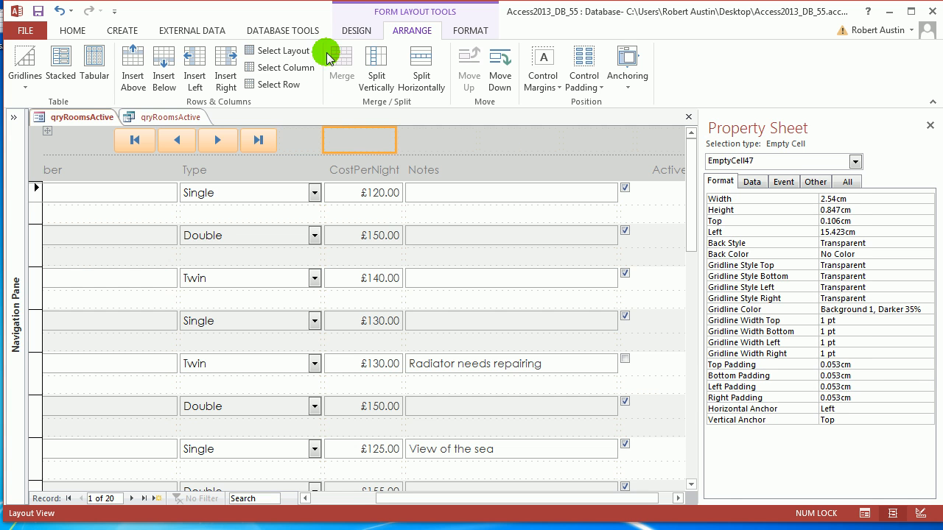
left_click(355, 30)
left_click(181, 66)
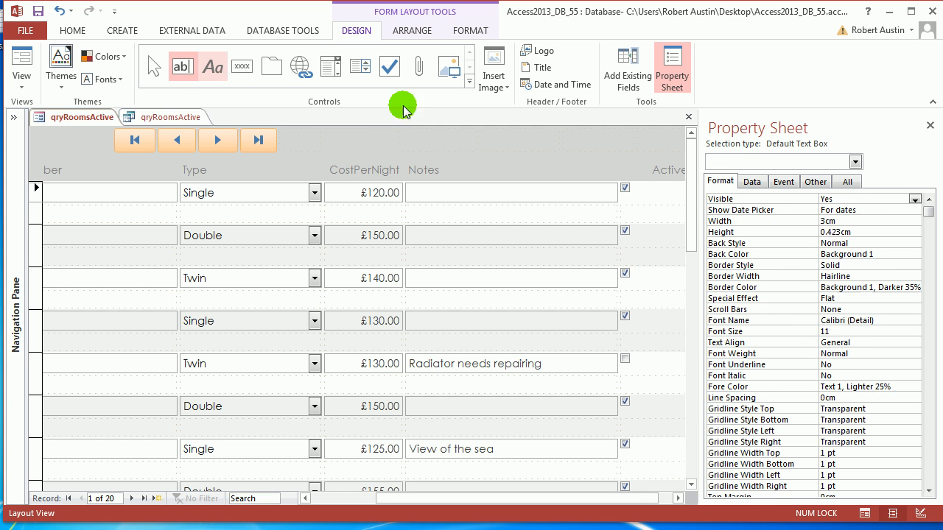
Place a text box in the header cell and label it 'Start Date'.
left_click(424, 144)
left_click(361, 143)
left_click_drag(385, 145, 324, 144)
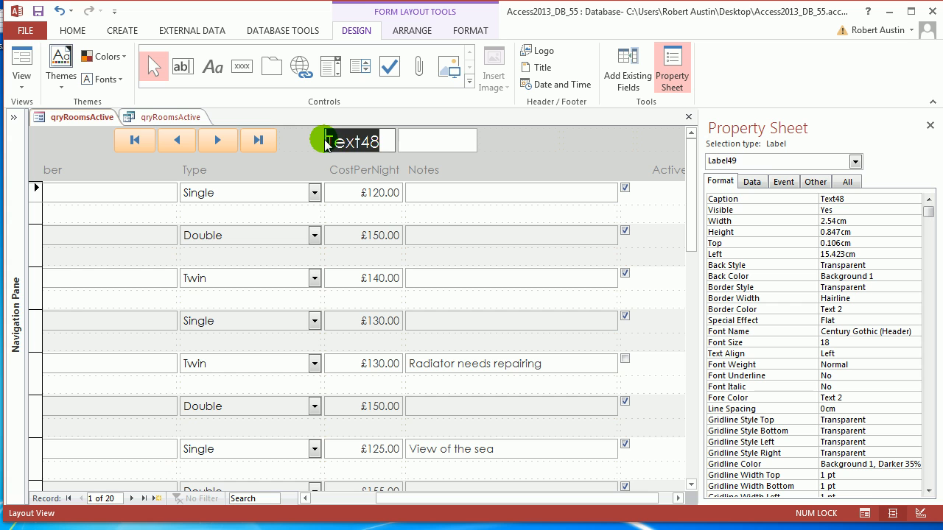
type("Start Dat")
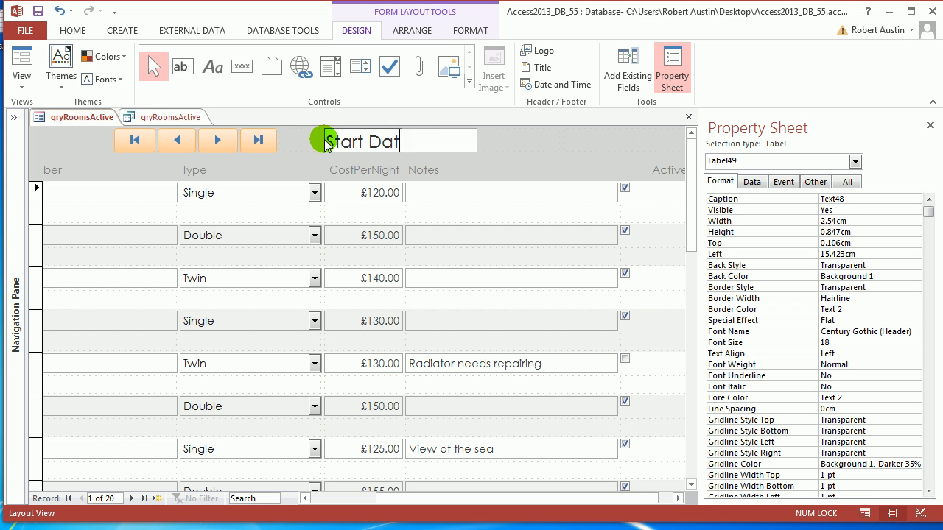
type("e")
key("Return")
left_click(635, 135)
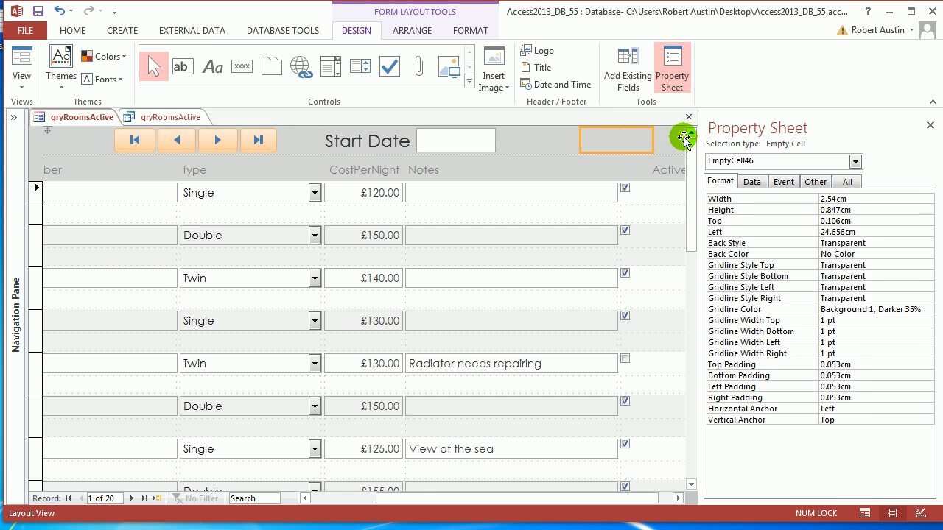
Close the Property Sheet and add a second header text box labelled 'End Date'.
left_click(928, 128)
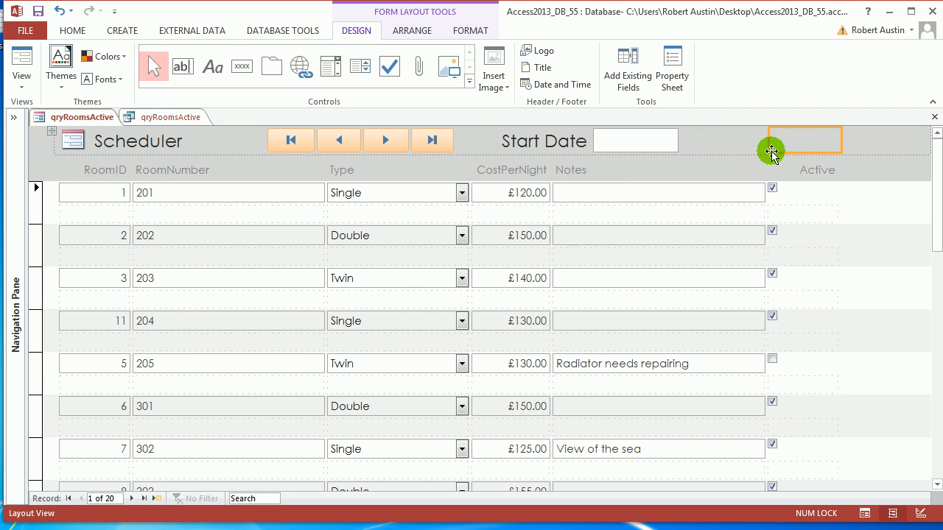
left_click(182, 66)
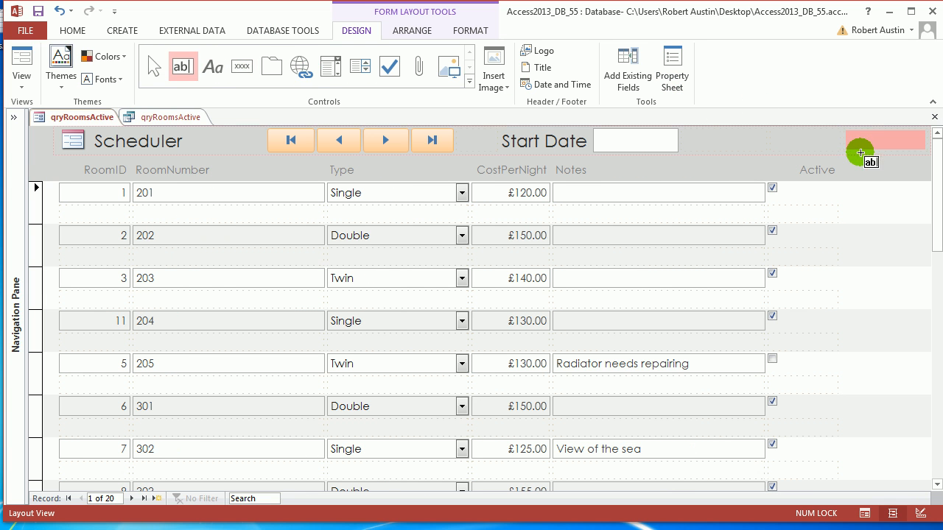
left_click(866, 141)
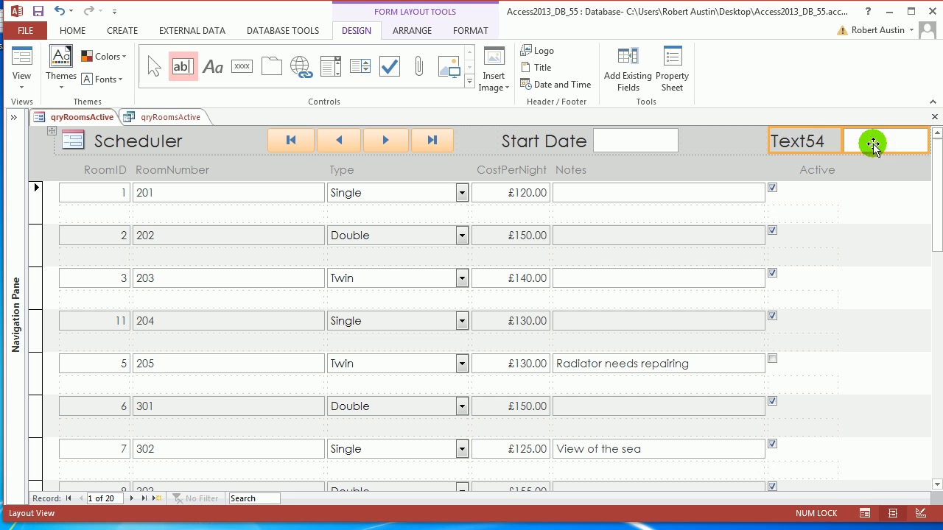
left_click(827, 142)
left_click_drag(827, 141, 778, 143)
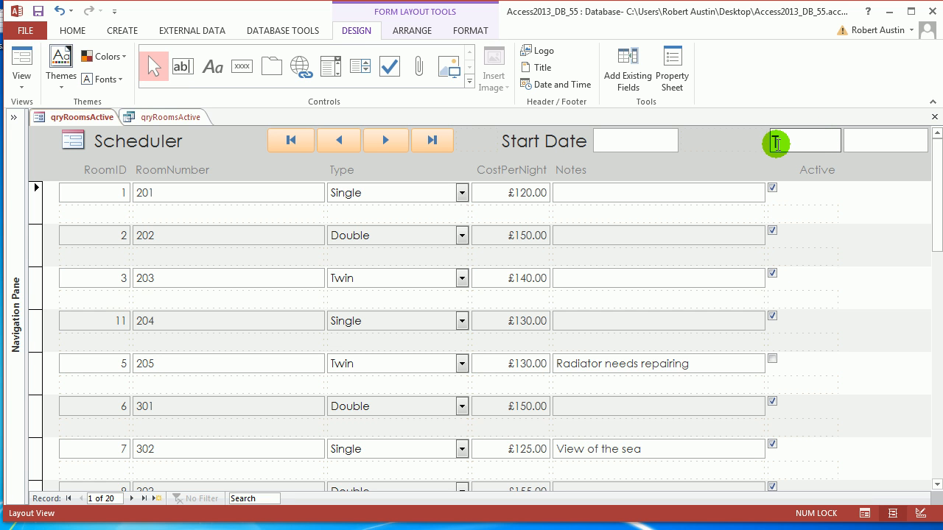
type("End Date")
key("Return")
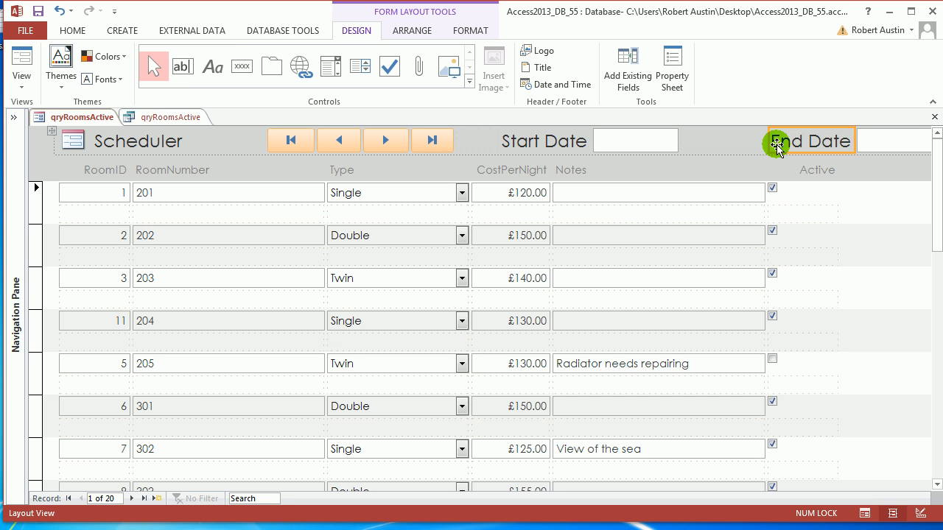
left_click(758, 141)
Resize the empty cells, Start Date label and box, and Scheduler title to balance the header.
left_click_drag(768, 141, 709, 145)
left_click_drag(485, 144, 618, 143)
left_click(572, 141)
left_click(649, 143)
left_click_drag(718, 142, 695, 144)
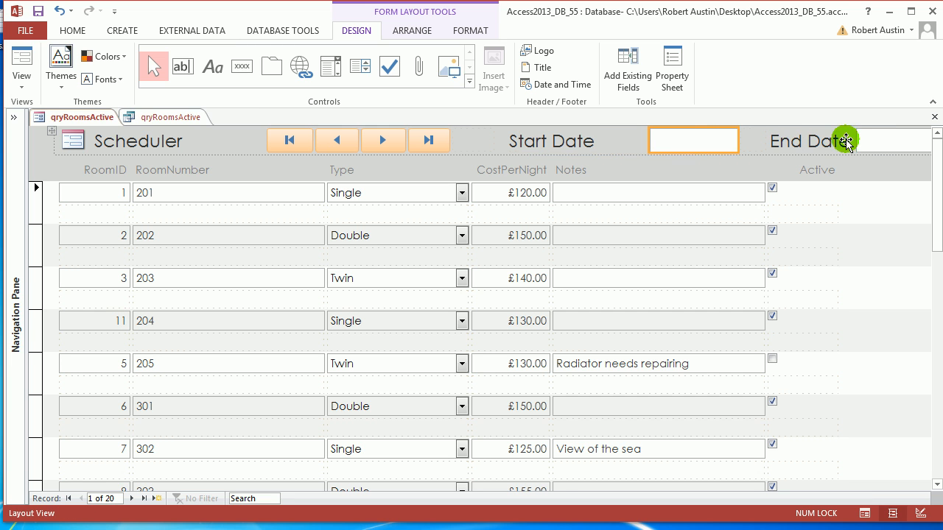
left_click(478, 144)
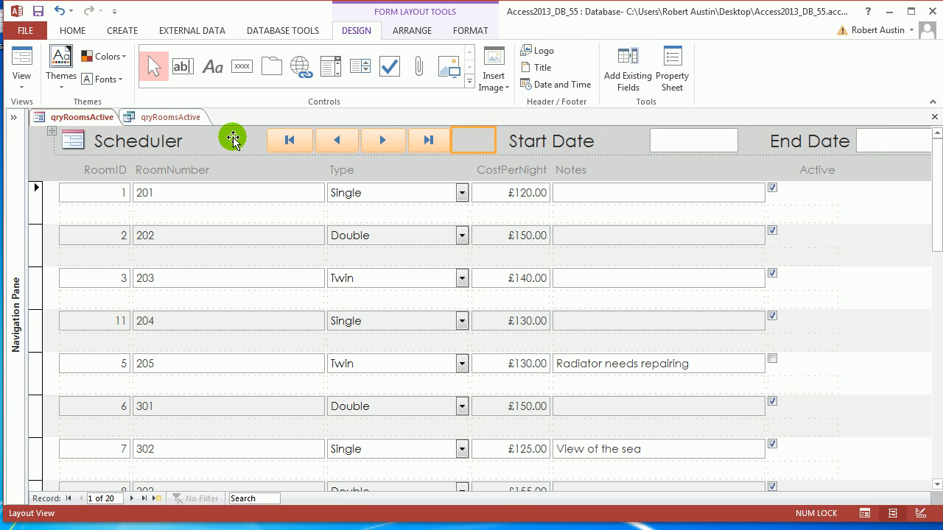
left_click(256, 142)
left_click_drag(263, 140, 225, 141)
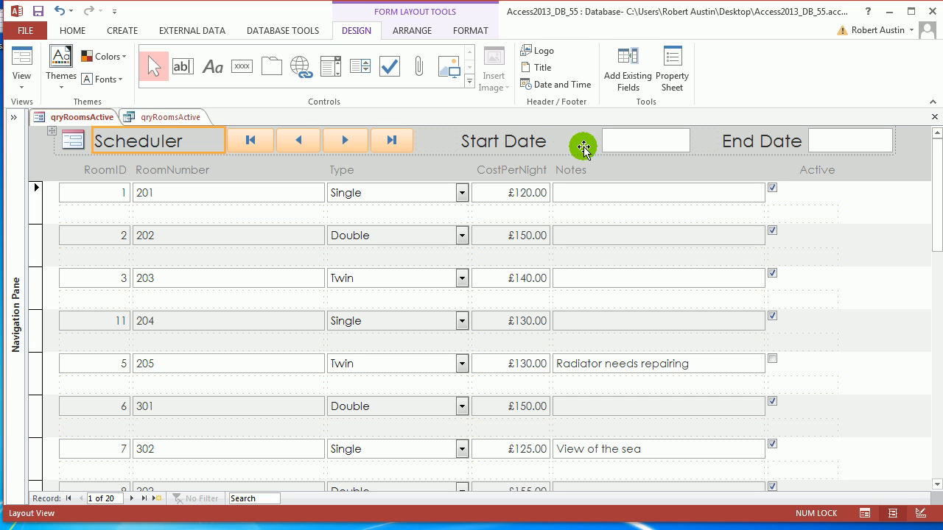
left_click(642, 142)
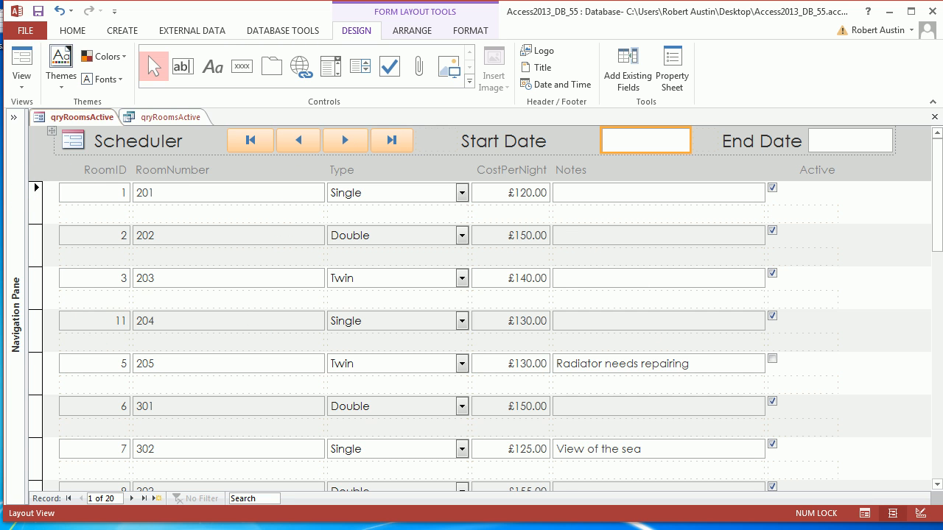
key("alt")
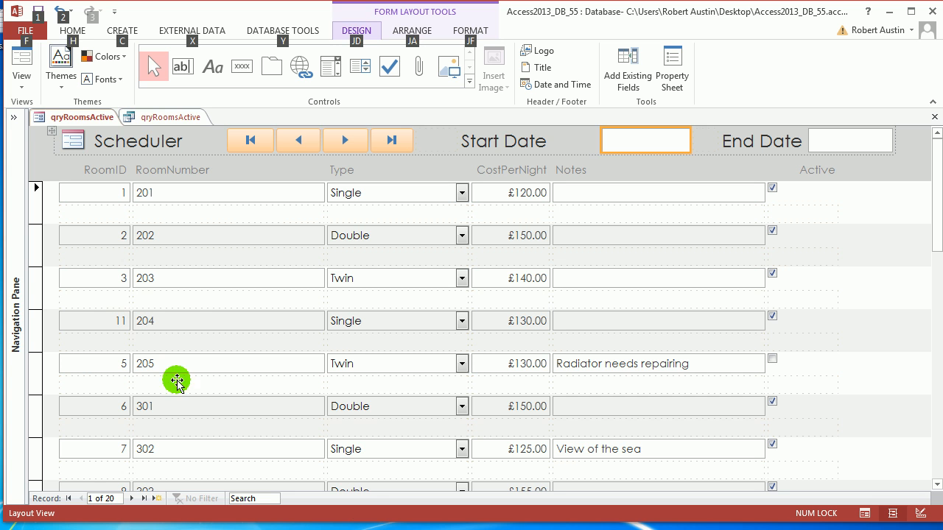
Move RoomID below RoomNumber and bring the RoomID and RoomNumber headings into the record rows.
left_click(305, 238)
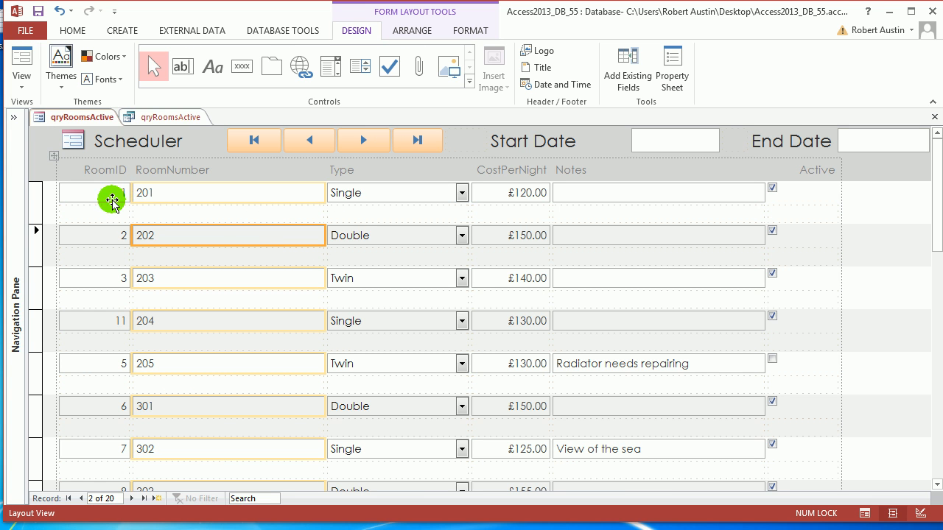
left_click_drag(112, 196, 151, 214)
left_click_drag(86, 169, 98, 213)
left_click_drag(140, 173, 112, 225)
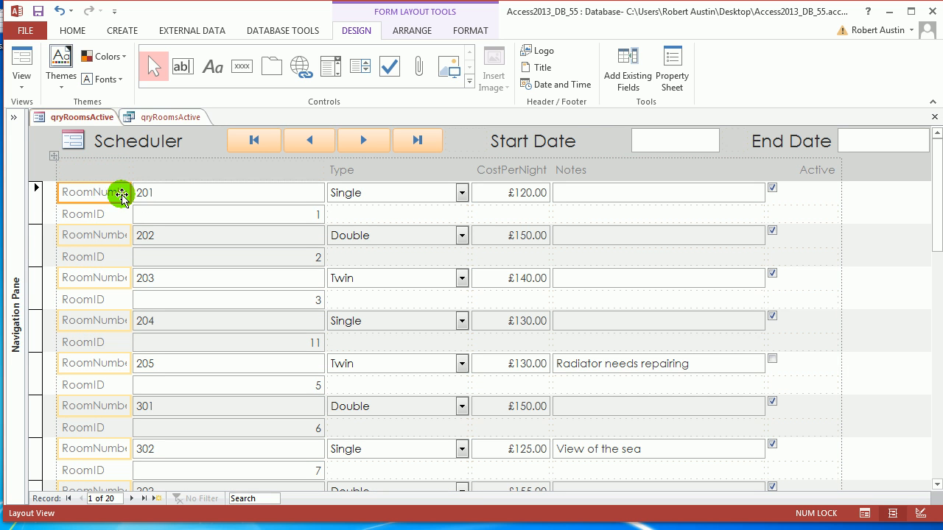
double_click(130, 192)
Narrow the RoomNumber field column and the Type label column.
left_click(197, 196)
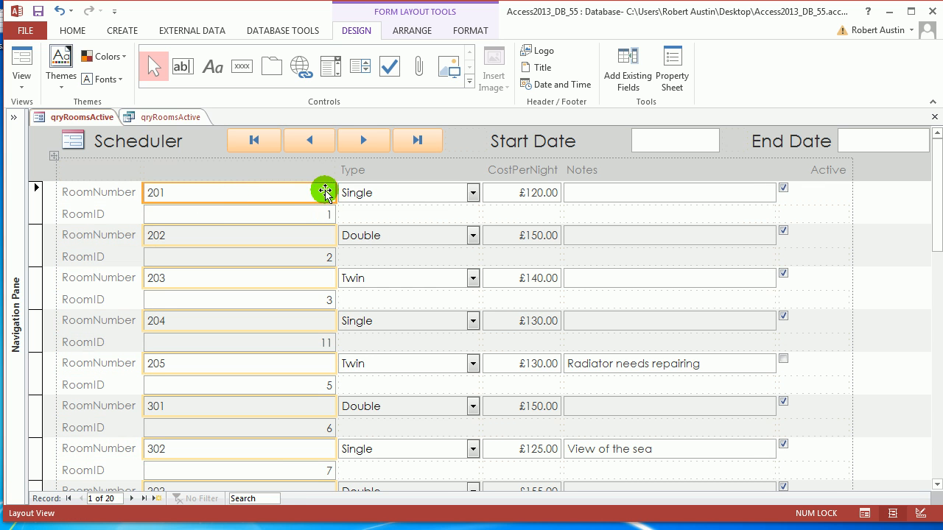
left_click_drag(337, 191, 214, 190)
left_click(222, 177)
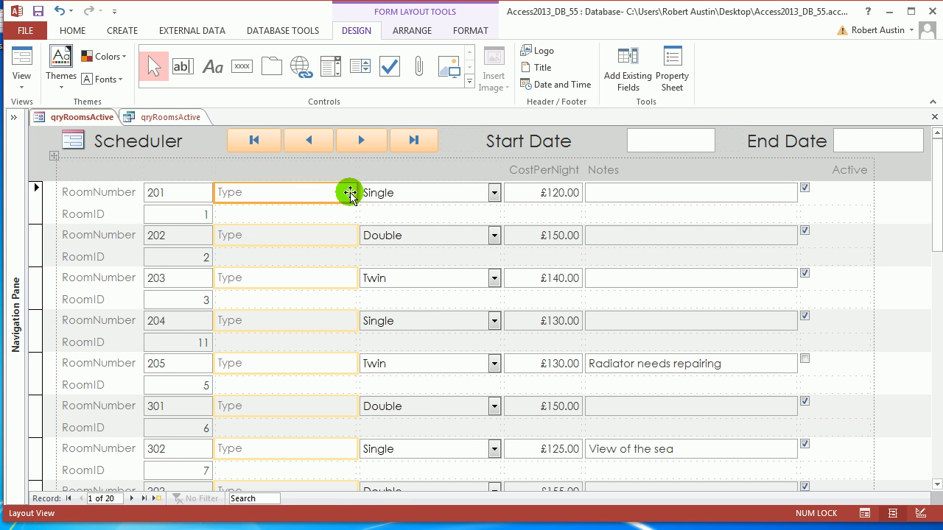
left_click_drag(350, 194, 303, 193)
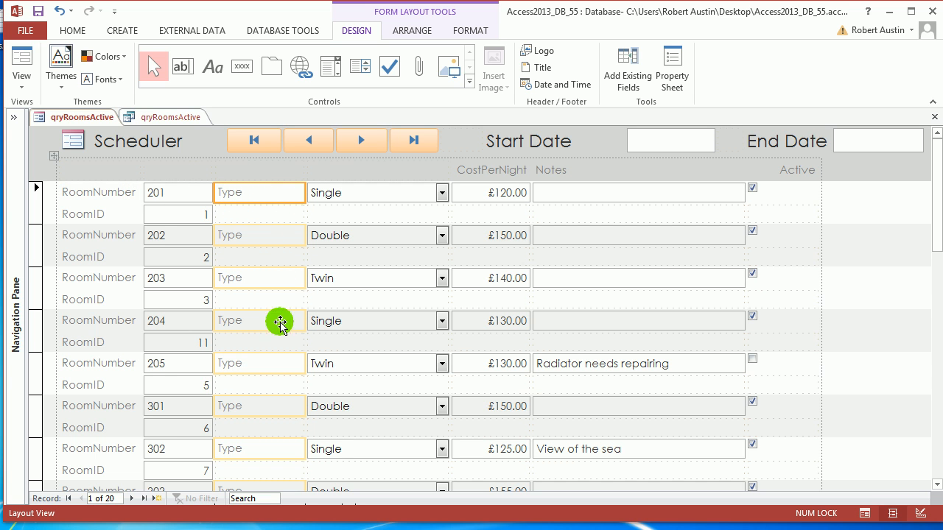
left_click(507, 174)
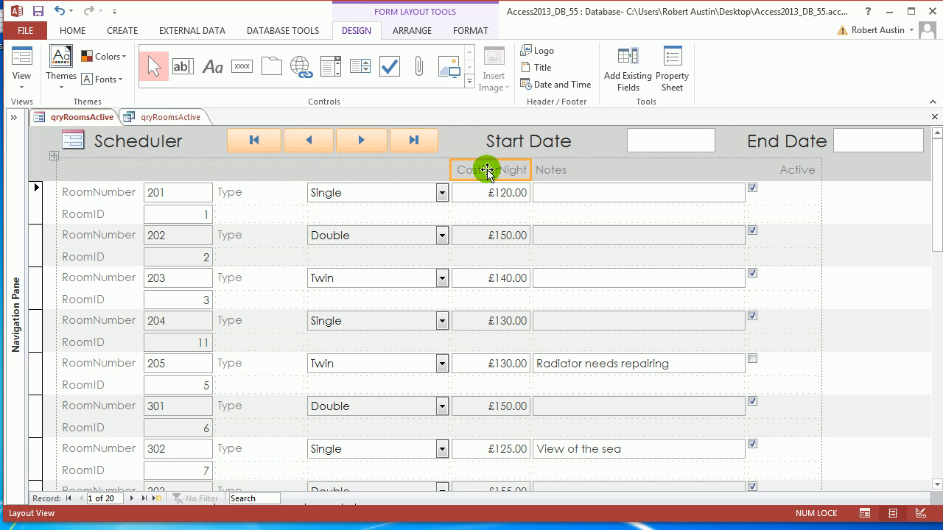
Move the CostPerNight label beside the prices and delete the Notes and Active fields and headings.
left_click_drag(488, 171, 450, 194)
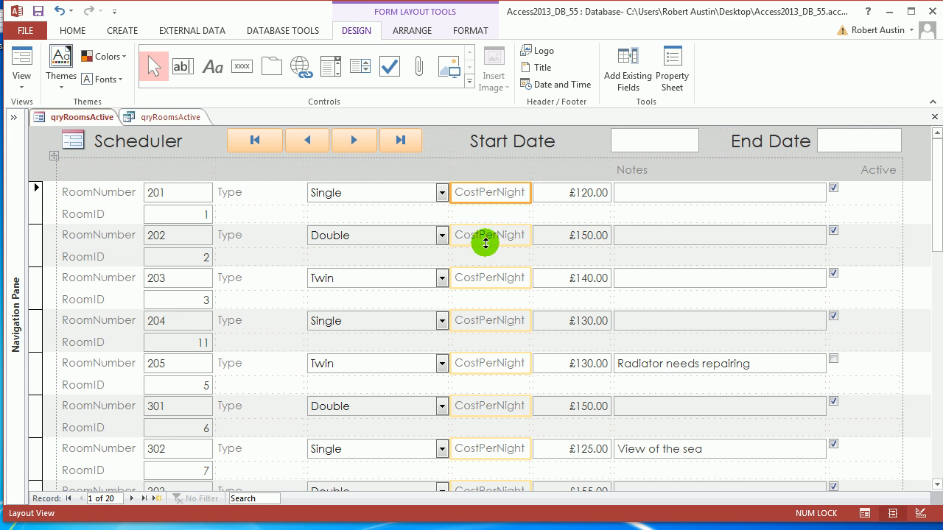
left_click(694, 204)
key("Delete")
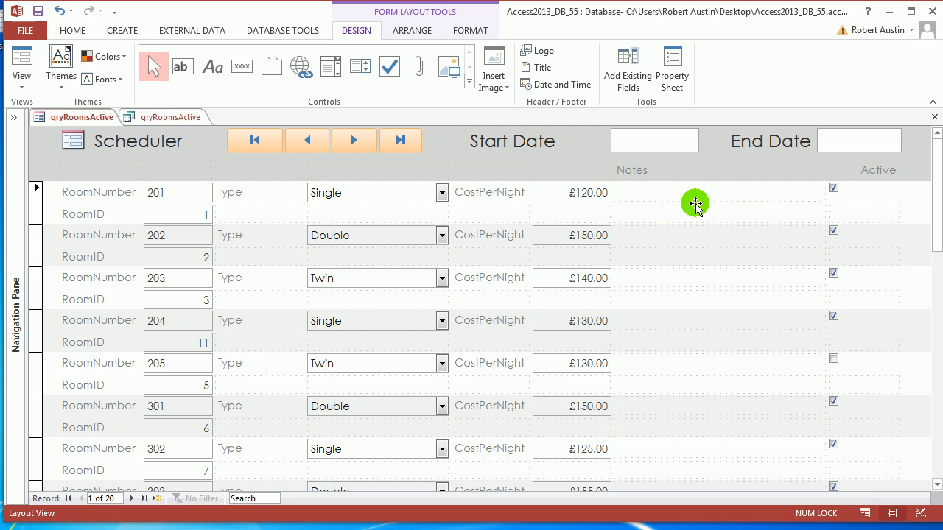
left_click(836, 193)
key("Delete")
left_click(847, 171)
key("Delete")
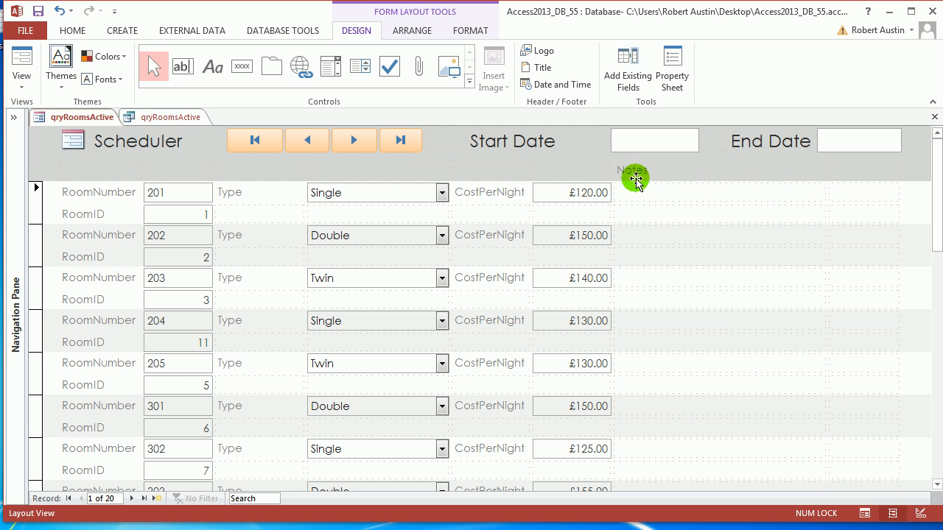
left_click(636, 174)
key("Delete")
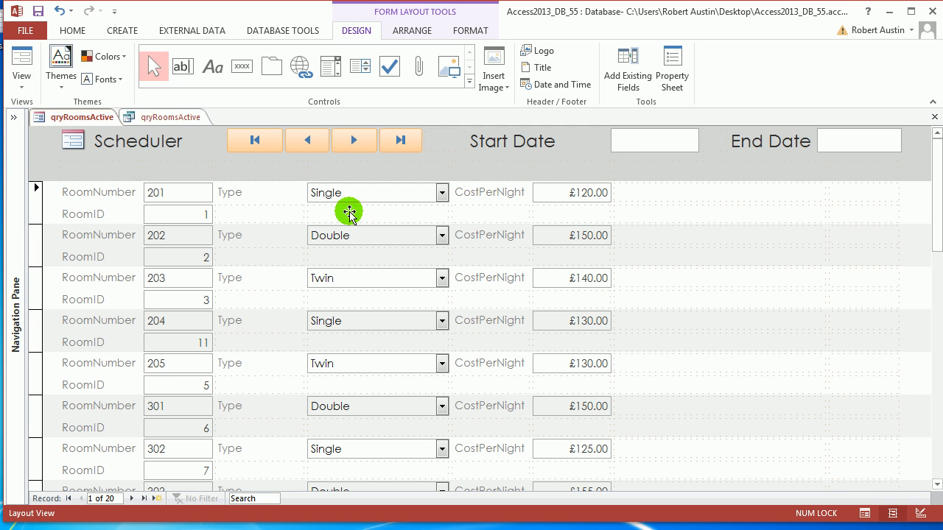
left_click(247, 193)
left_click(409, 31)
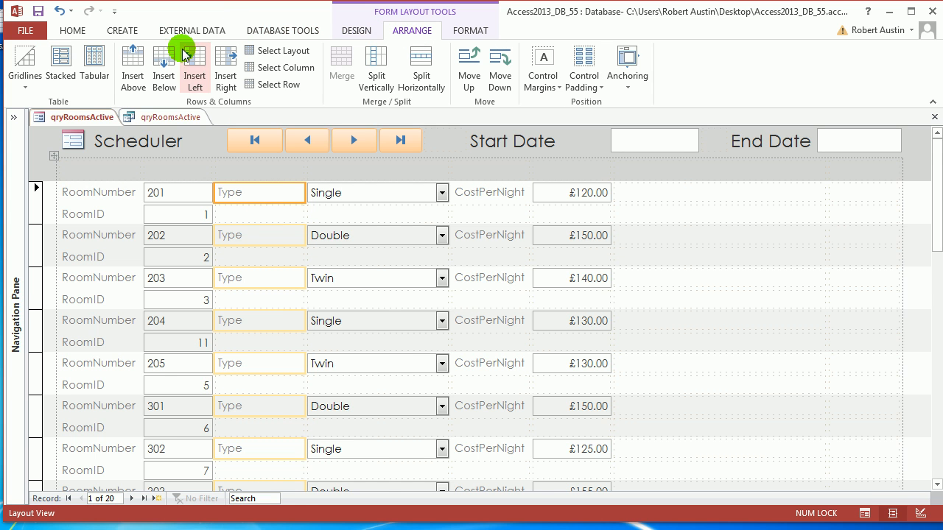
Insert blank columns left of the Type and CostPerNight labels.
left_click(195, 70)
left_click(543, 193)
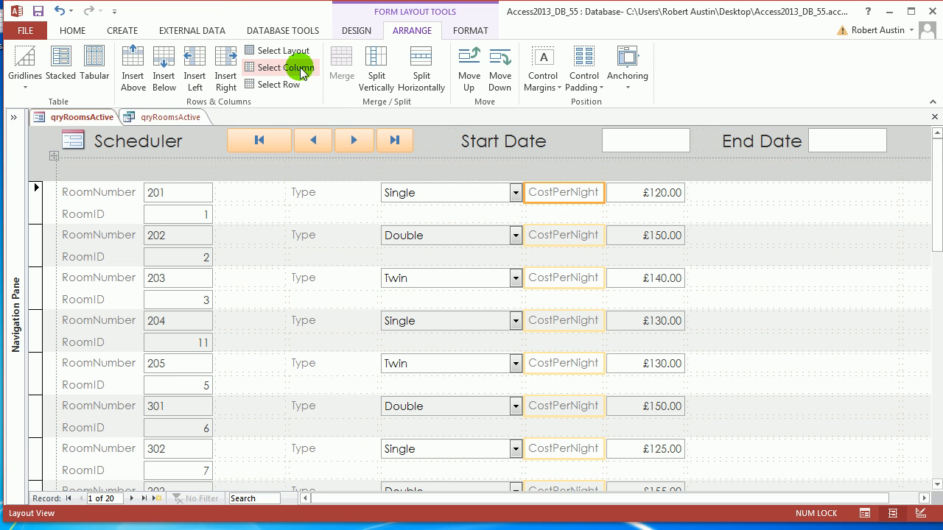
left_click(194, 70)
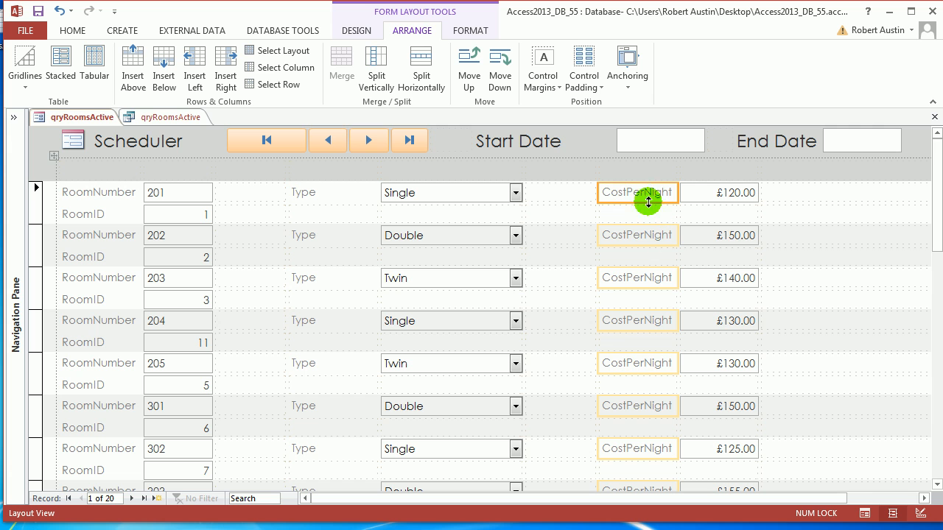
Rename the CostPerNight label to 'Charge'.
left_click_drag(648, 194, 672, 180)
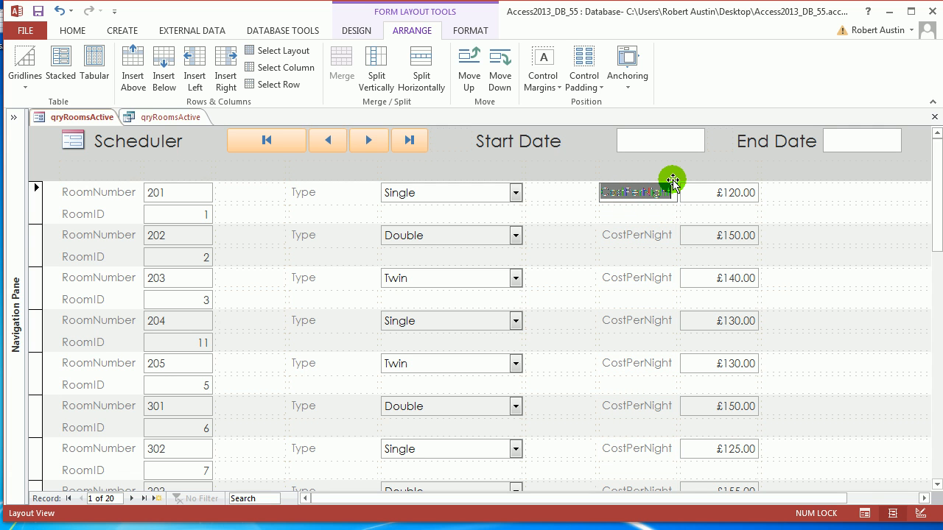
type("Charge")
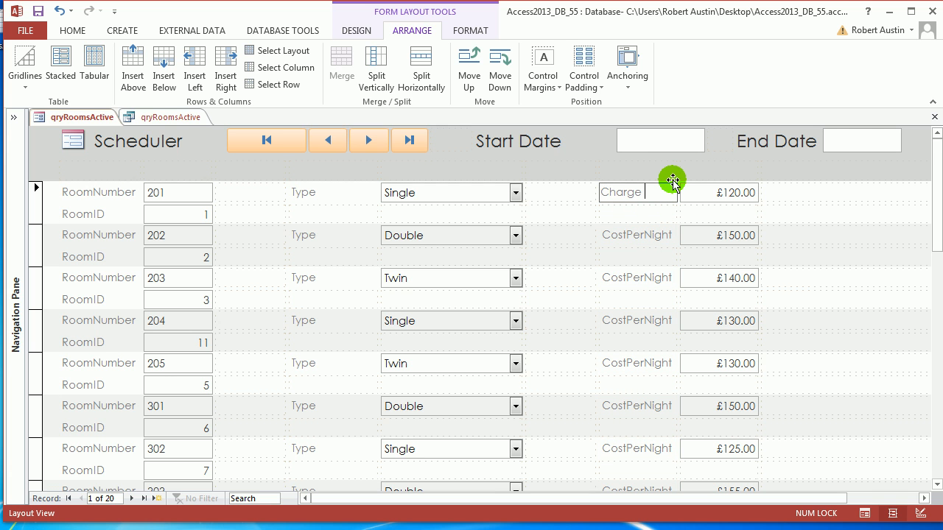
left_click(775, 194)
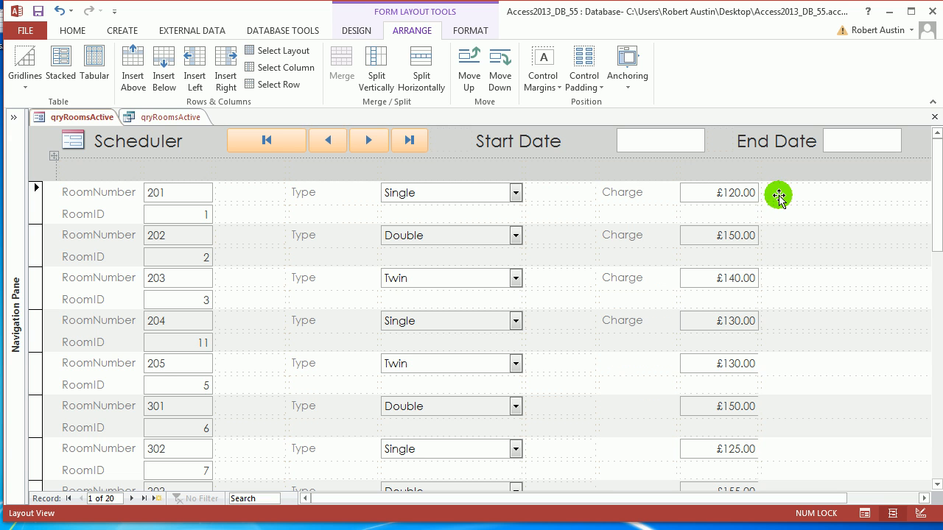
left_click(188, 195)
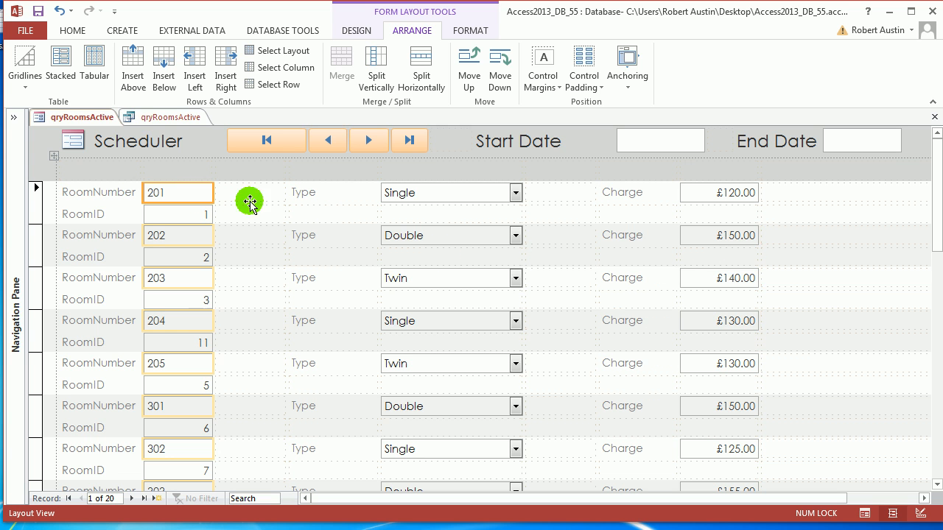
Set RoomNumber, Type and Charge borders to Transparent and move RoomID's box beside Charge, removing its label.
left_click(442, 197, "ctrl")
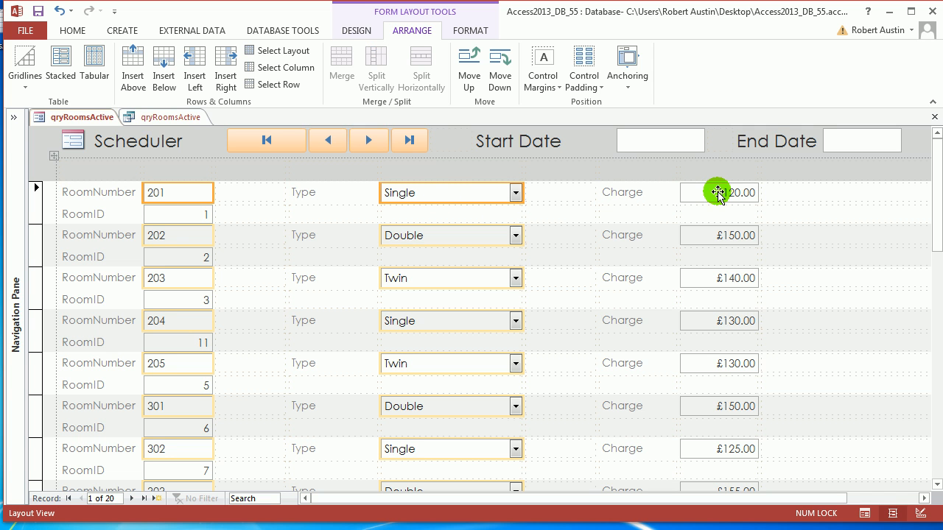
left_click(715, 193, "ctrl")
key("F4")
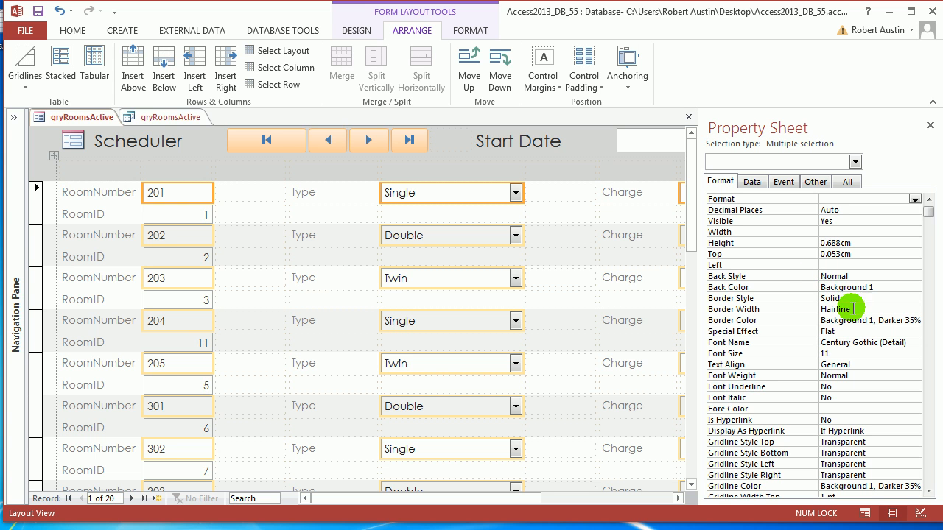
left_click(920, 298)
left_click(843, 309)
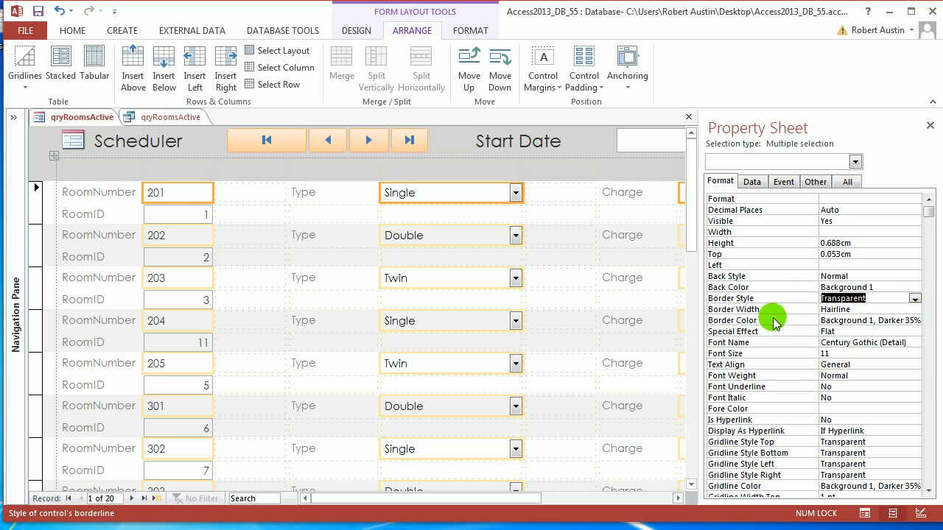
left_click(226, 195)
left_click(181, 196)
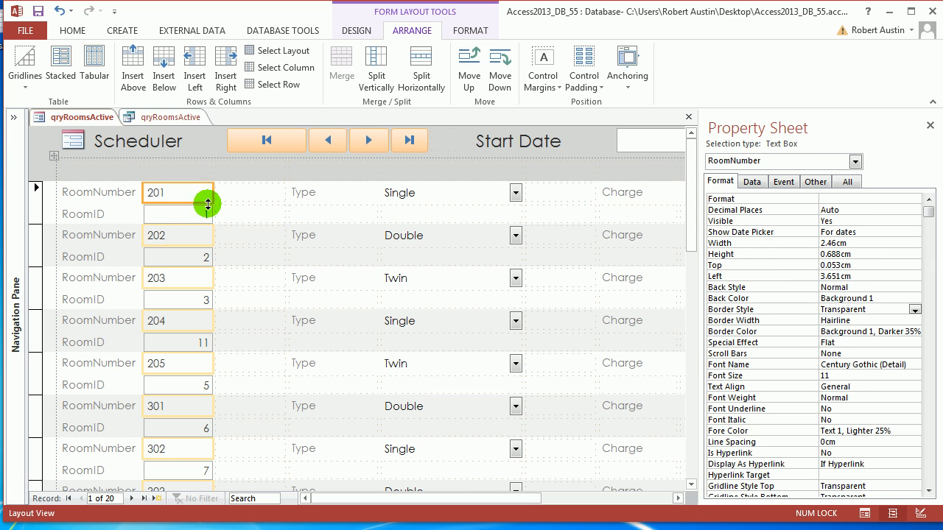
left_click(929, 125)
mouse_move(86, 215)
left_mouse_down()
mouse_move(178, 224)
mouse_move(803, 193)
left_mouse_up()
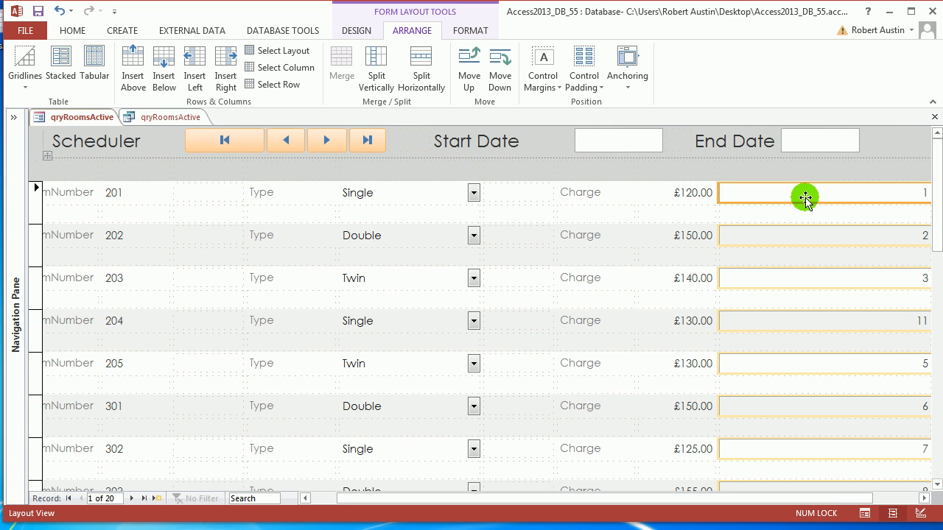
Split the layout and delete the empty cells beside RoomID.
left_click(418, 68)
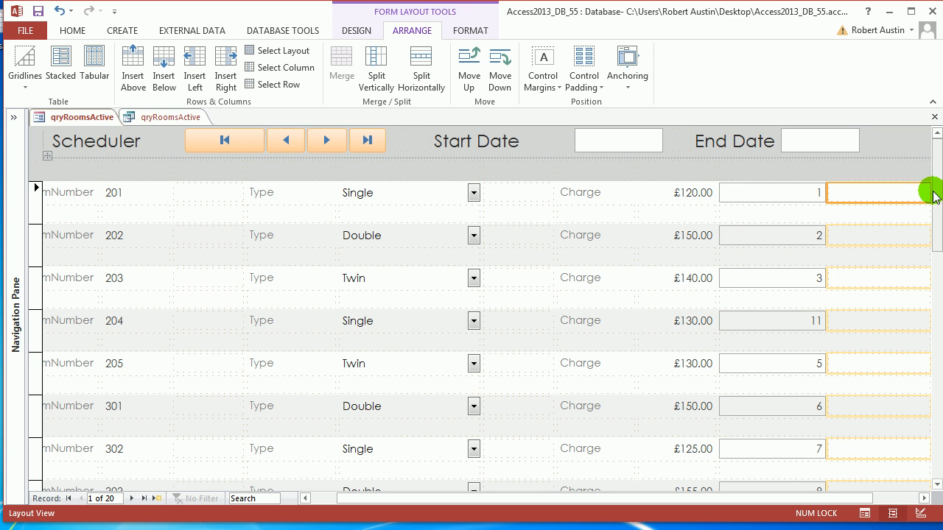
left_click(850, 200)
key("Delete")
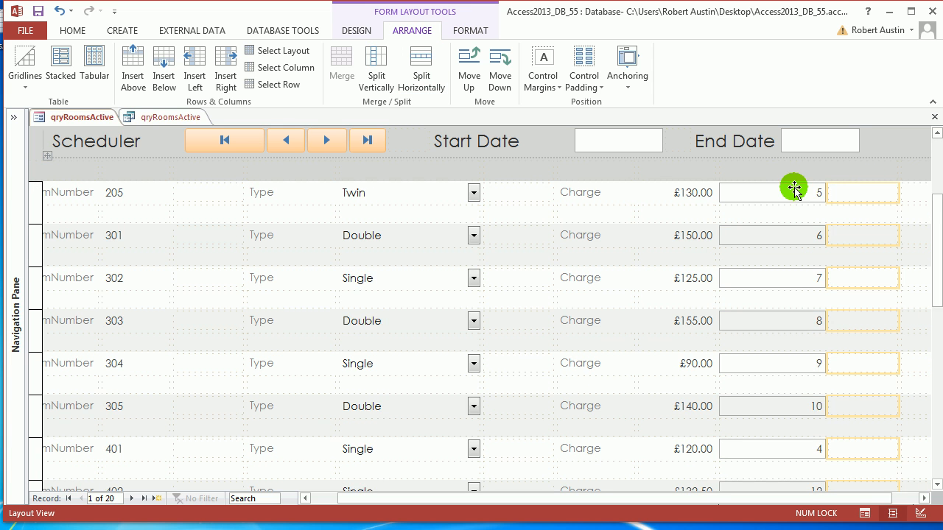
Set the RoomID box's Visible property to No.
left_click(788, 194)
key("F4")
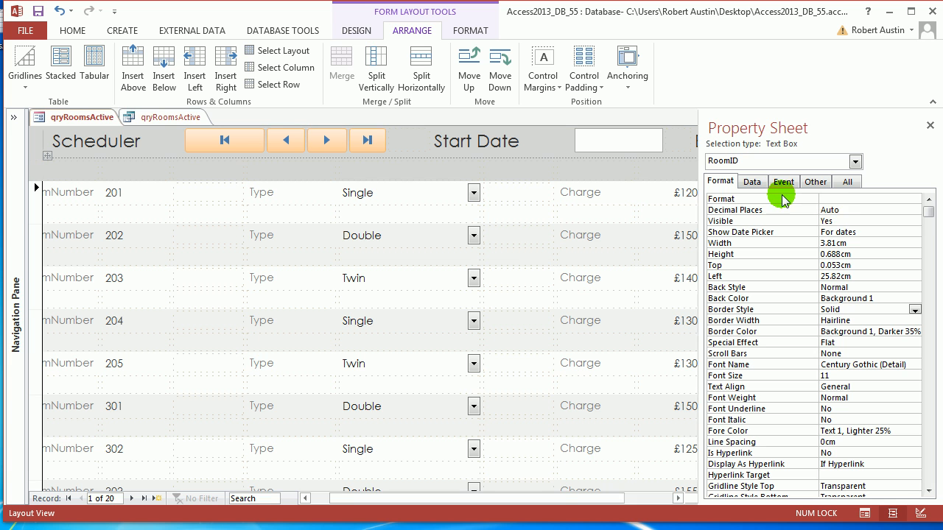
left_click(913, 221)
left_click(828, 242)
left_click(139, 213)
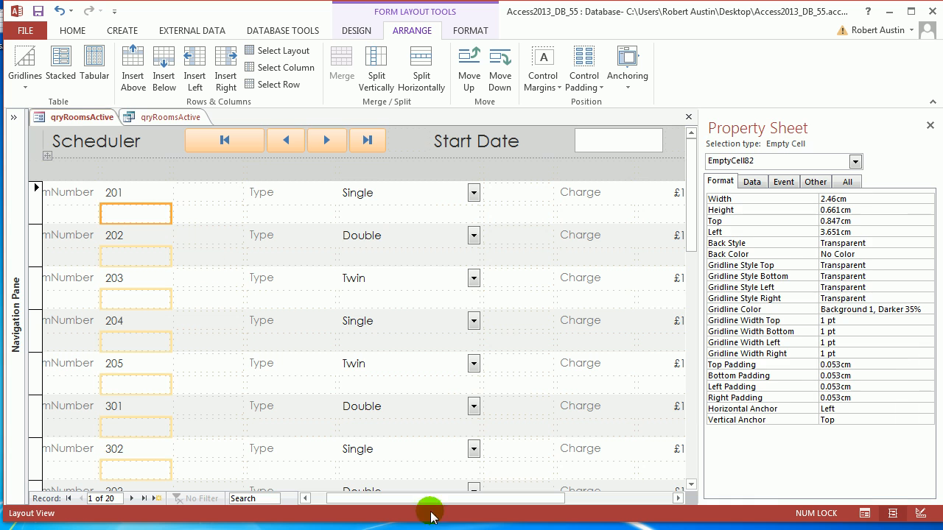
left_click_drag(535, 499, 427, 501)
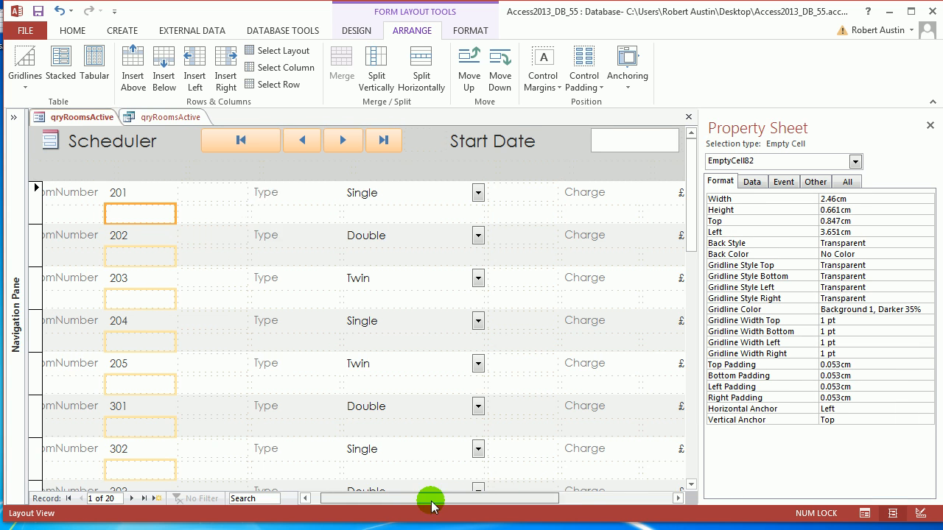
Save the form as 'frmScheduler'.
right_click(78, 119)
left_click(110, 126)
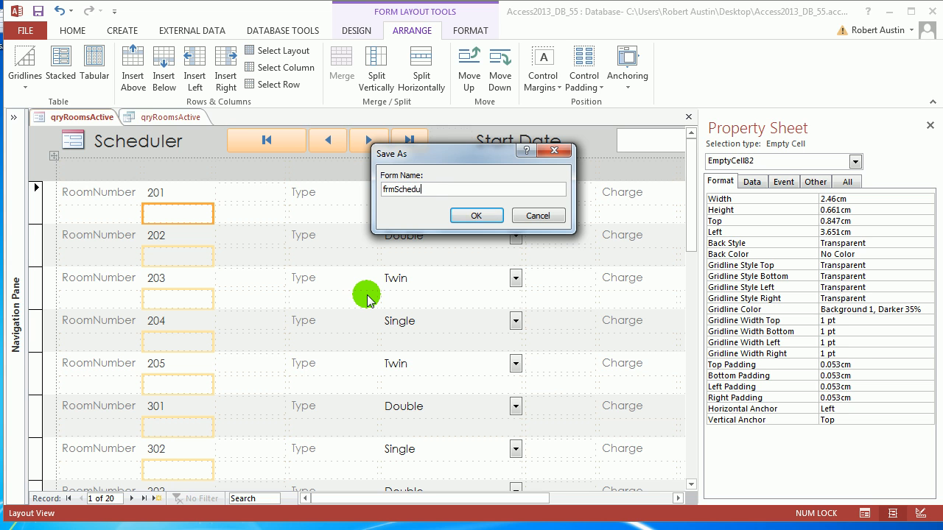
left_click(476, 215)
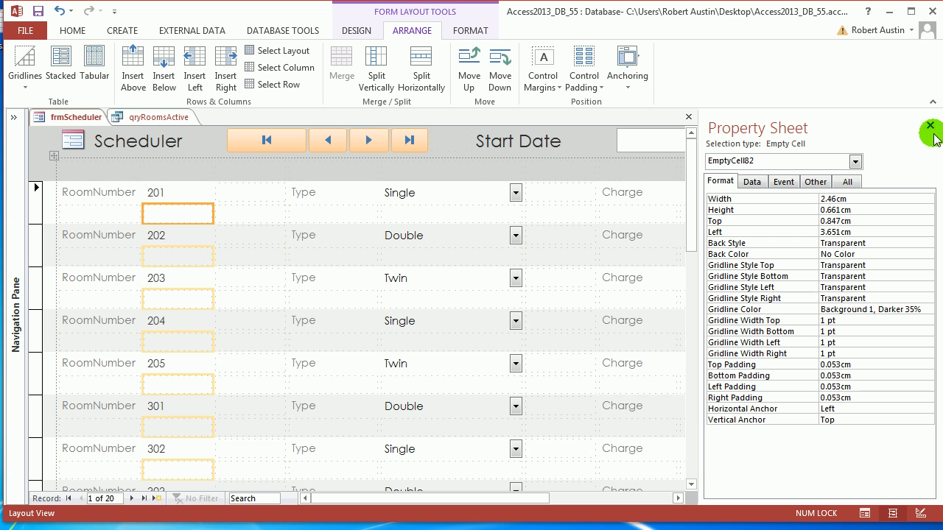
left_click(294, 138)
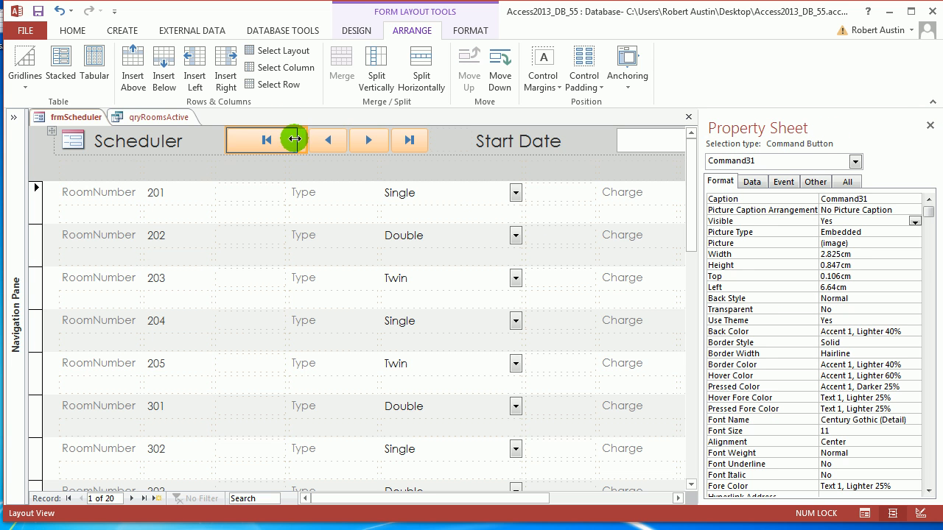
Set all four navigation buttons to 1.501 cm wide and view frmScheduler in Form View.
left_click_drag(286, 139, 286, 140)
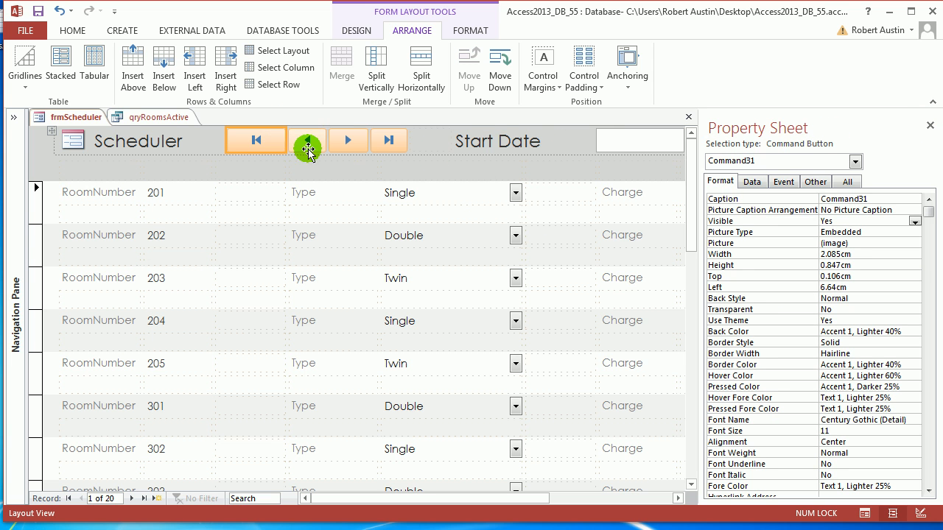
left_click(307, 141, "shift")
left_click(347, 141, "shift")
left_click(386, 141, "shift")
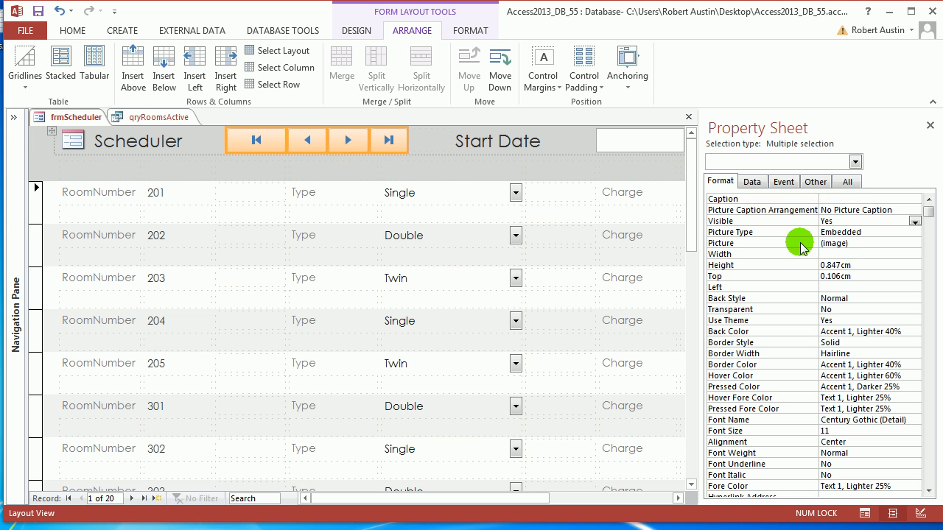
left_click(850, 255)
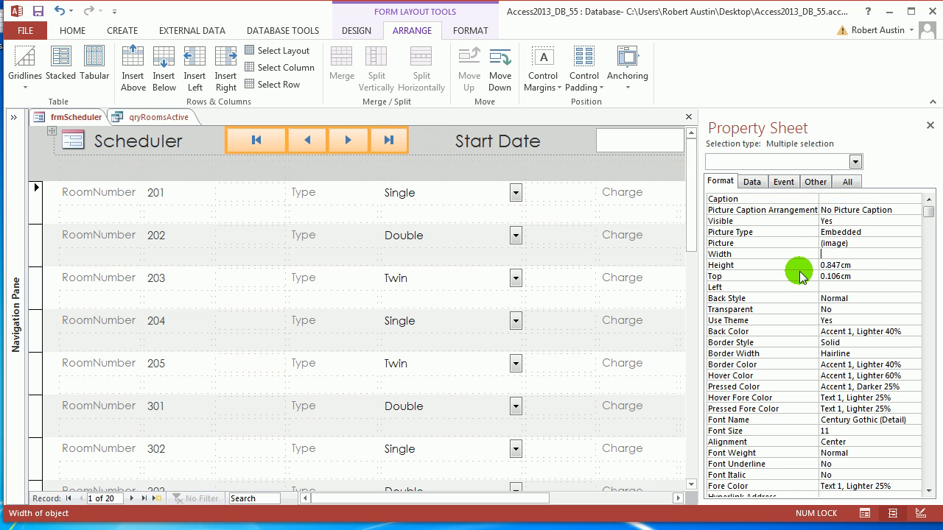
type("1.501")
key("Return")
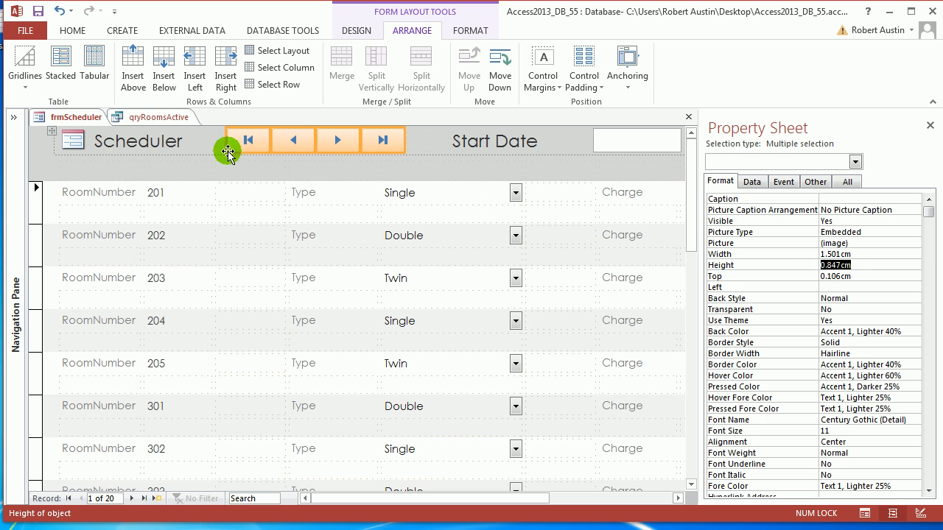
right_click(85, 118)
left_click(110, 179)
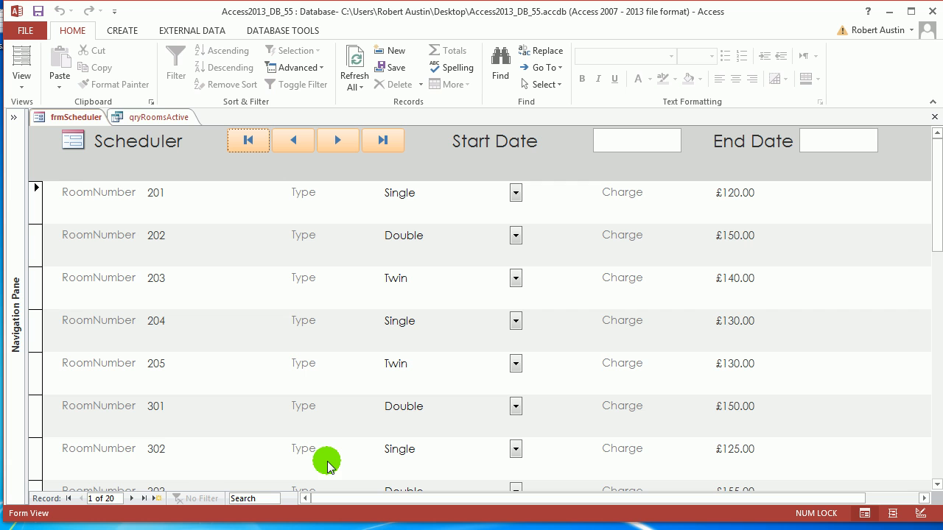
scroll(176, 243, "down", 1)
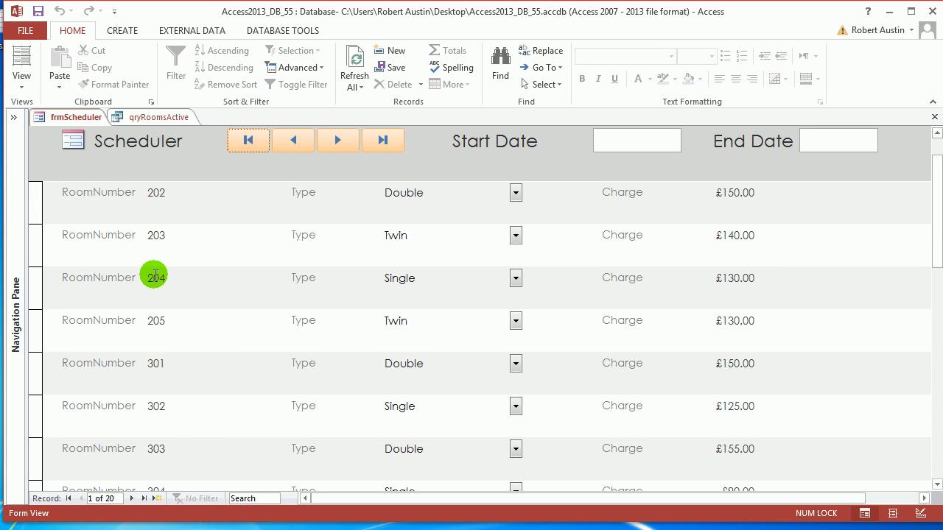
scroll(155, 276, "down", 8)
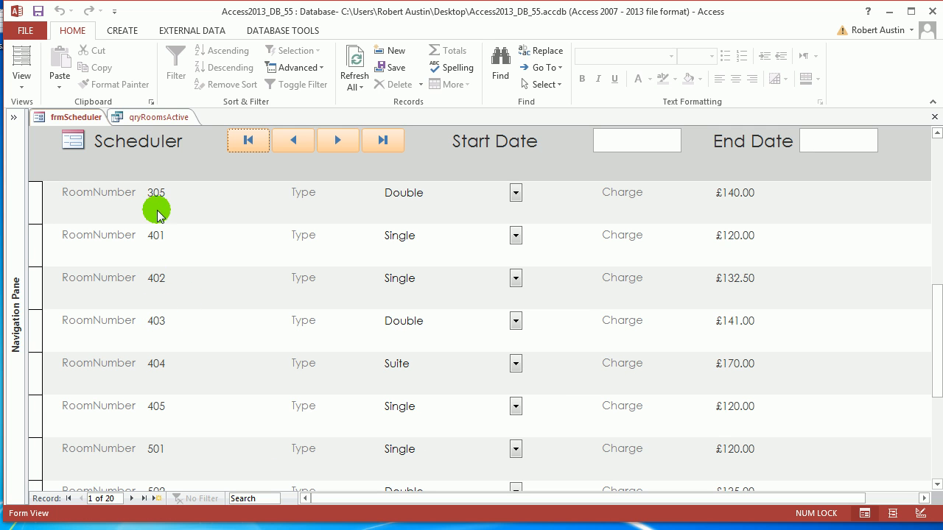
scroll(165, 217, "up", 2)
scroll(172, 231, "up", 7)
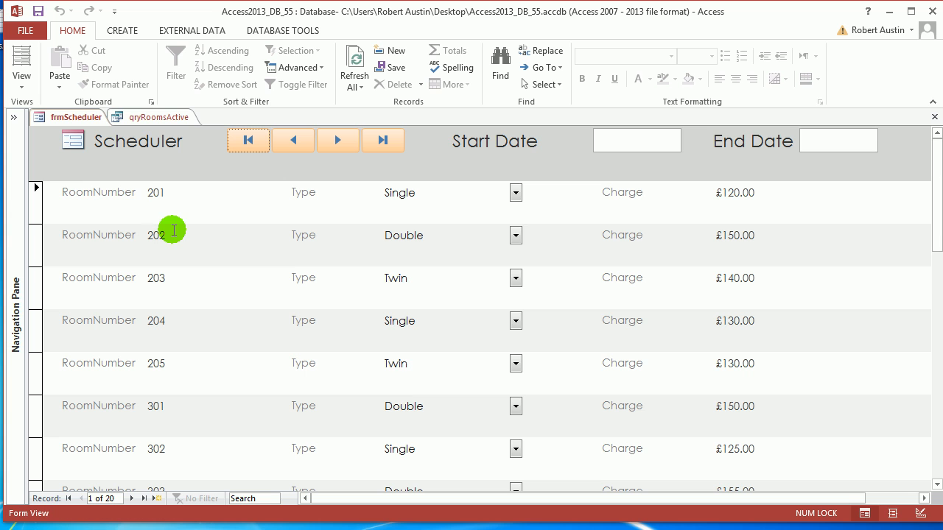
scroll(177, 218, "down", 5)
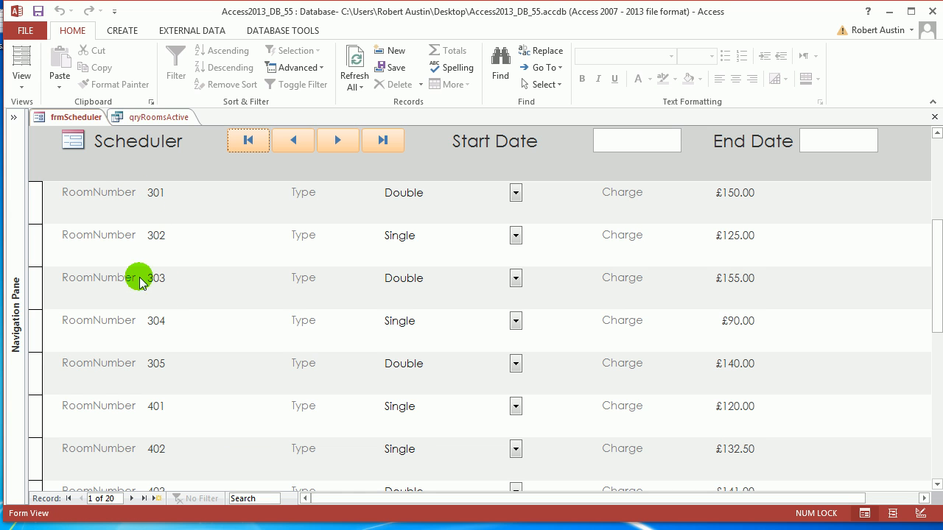
scroll(176, 279, "down", 4)
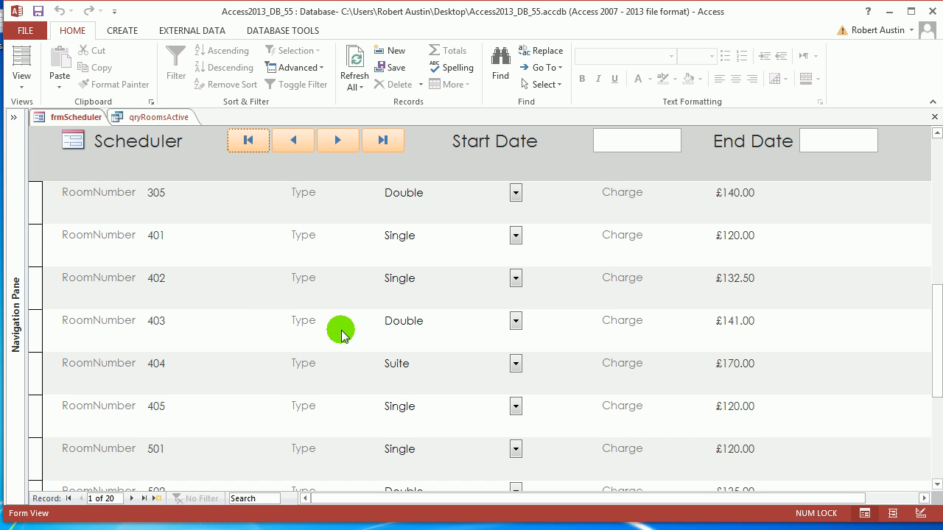
scroll(452, 353, "up", 9)
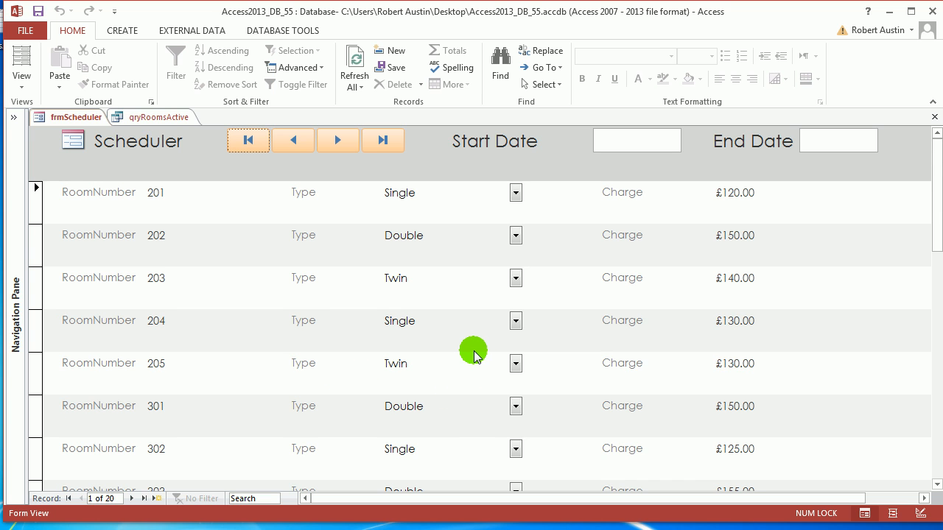